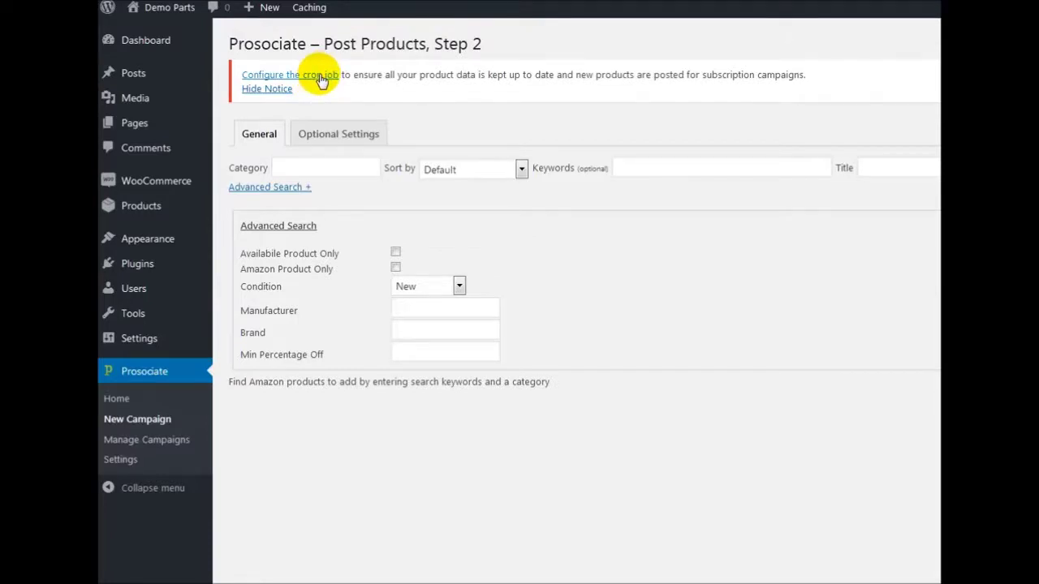
- Follow the 'Configure the cron job' link to Prosociate's Cron Job page
click(321, 76)
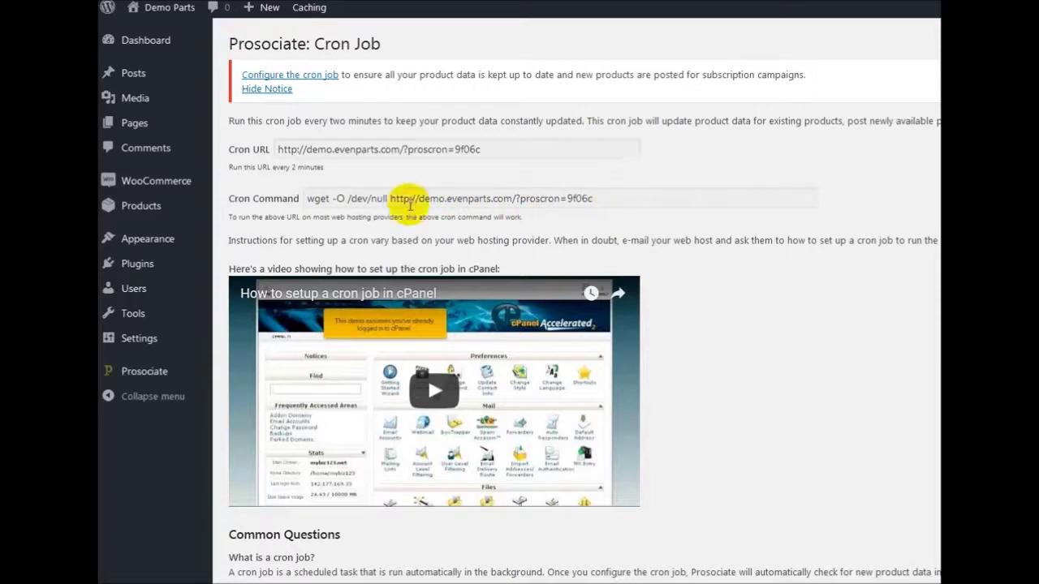
- Select the full wget cron command and start a new Prosociate campaign
drag(309, 199, 645, 202)
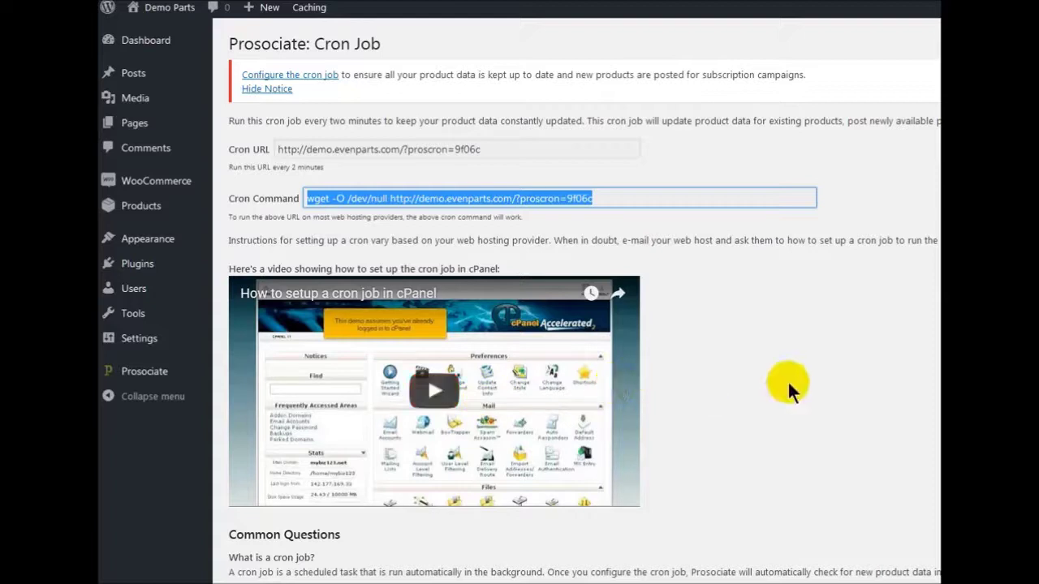
mouse_move(151, 375)
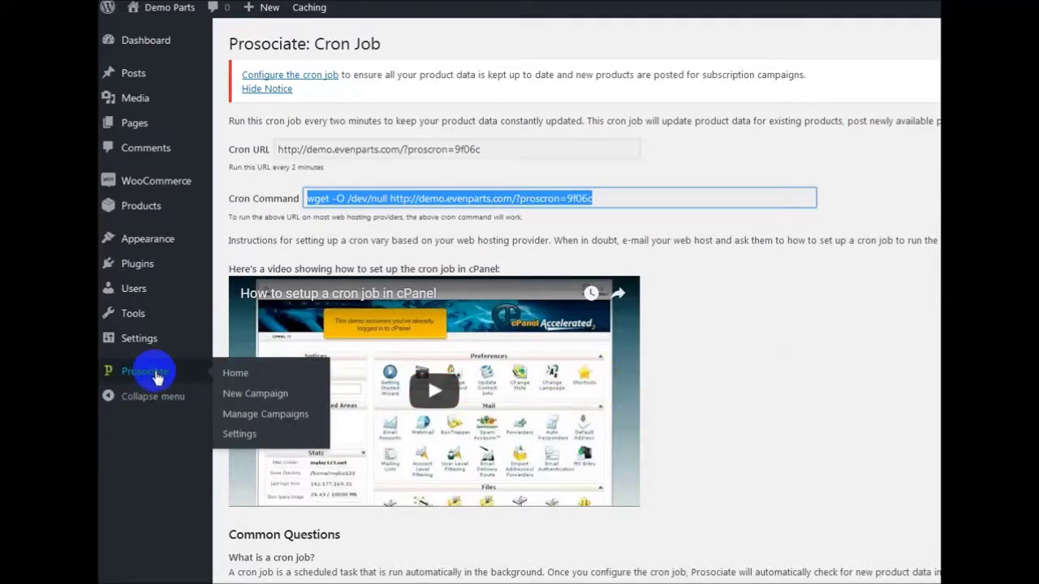
click(266, 402)
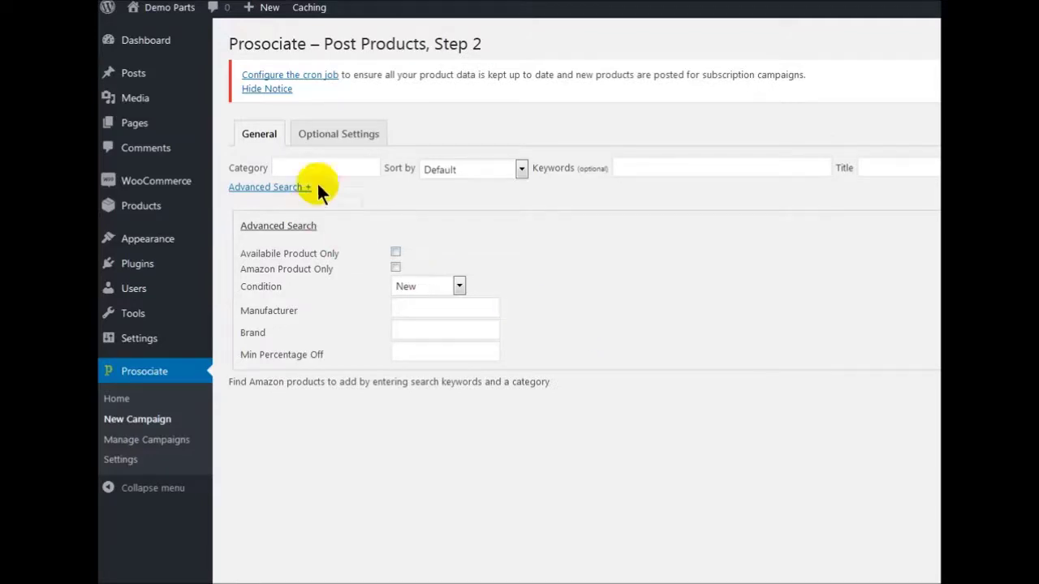
- Switch to Optional Settings to see Post Dates, Categories and Advanced Options
click(333, 138)
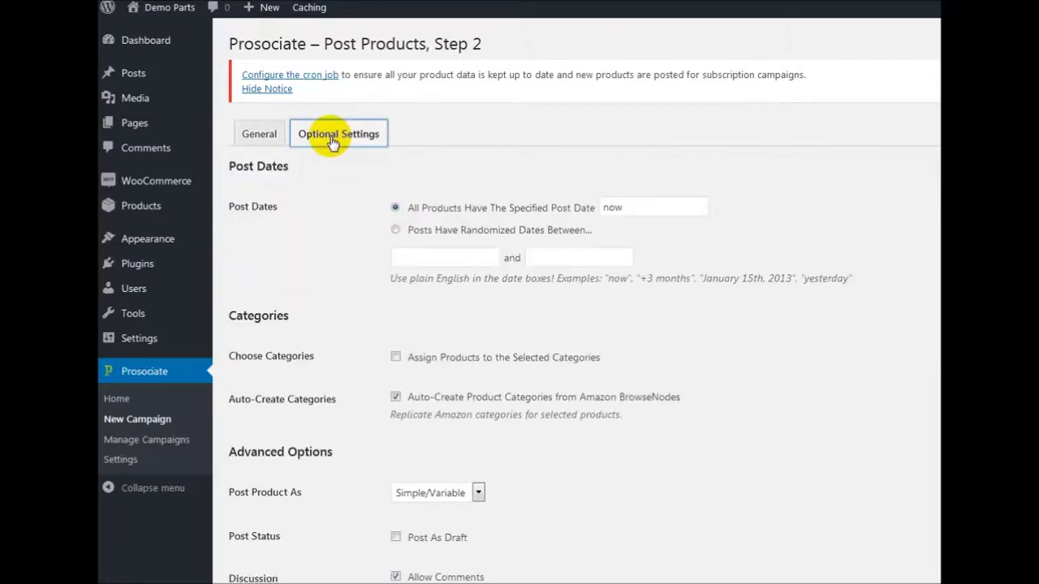
- Randomize post dates between 'now' and July 4, 2017 (07/04/2017)
click(396, 232)
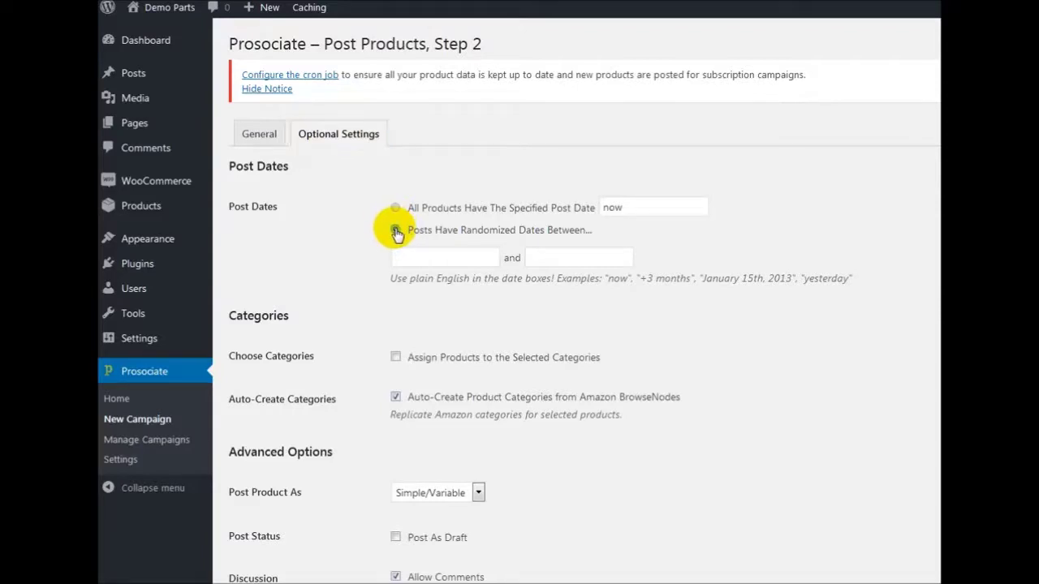
click(418, 253)
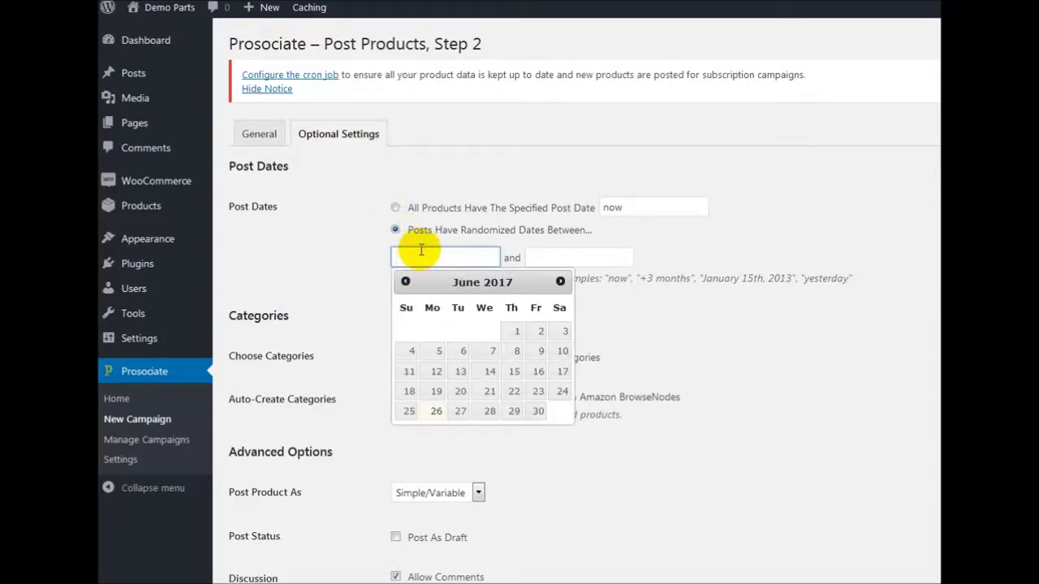
text(now)
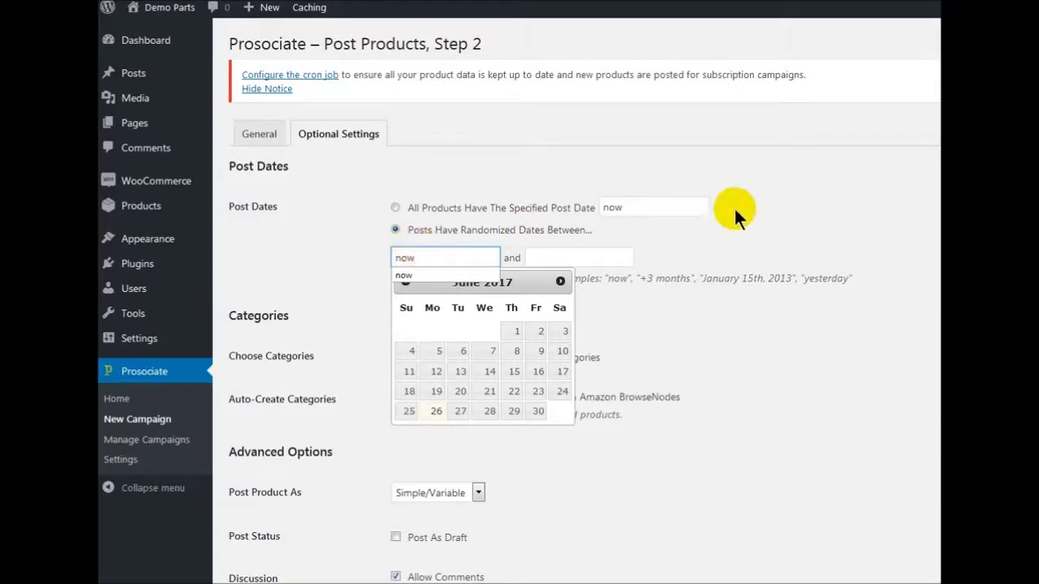
click(726, 248)
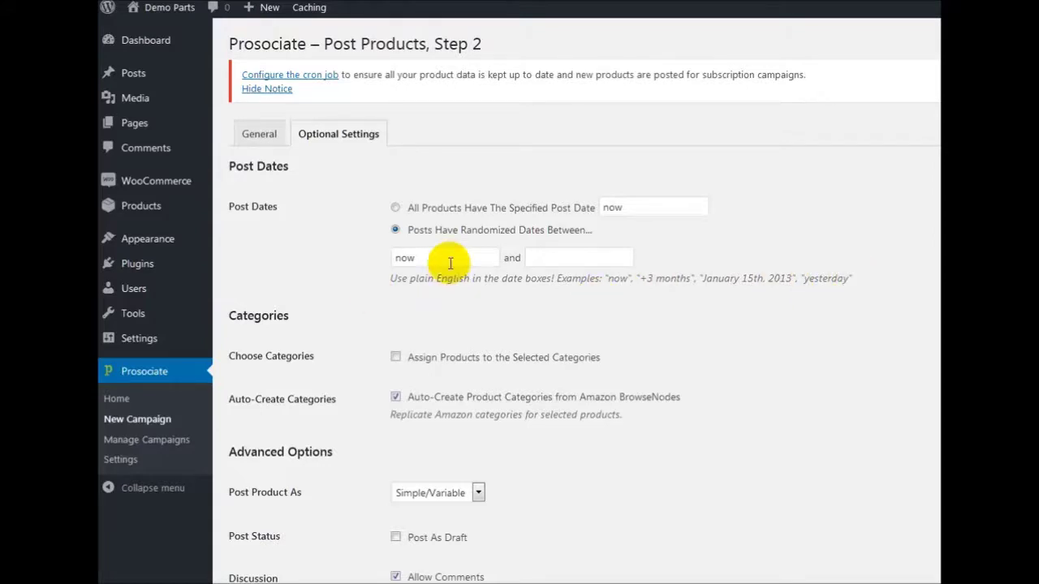
click(536, 257)
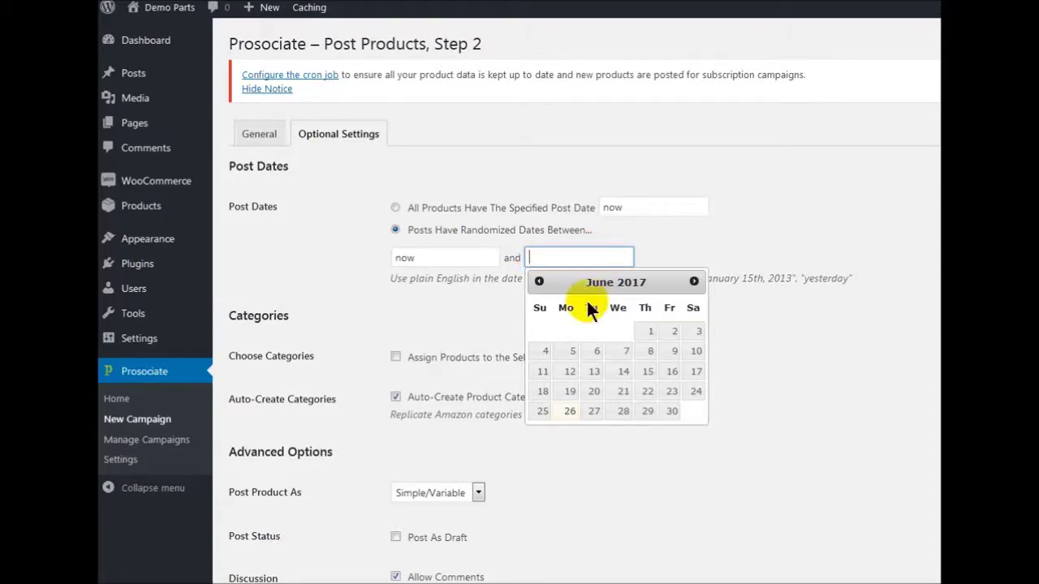
click(569, 412)
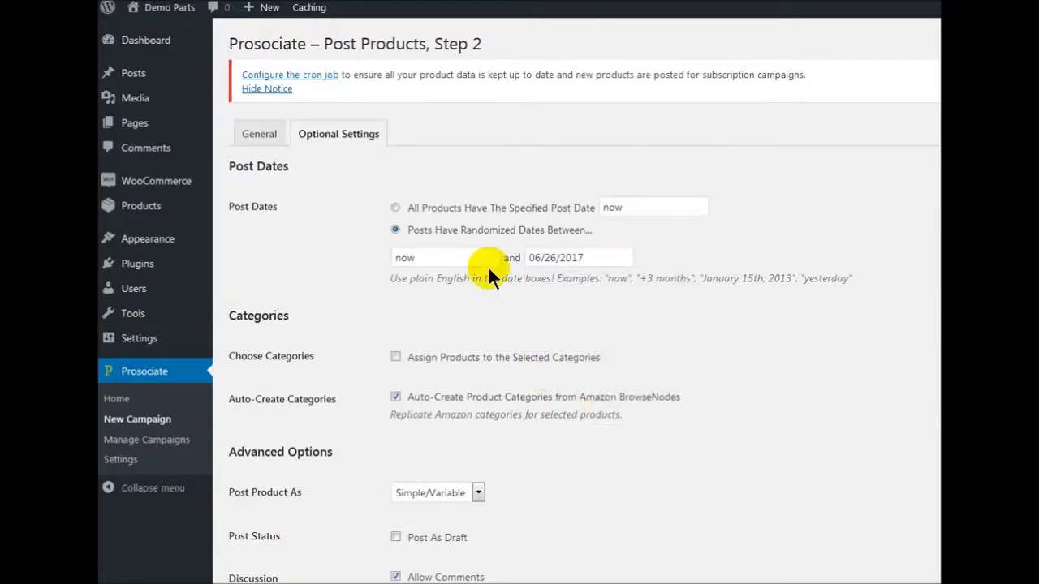
click(607, 260)
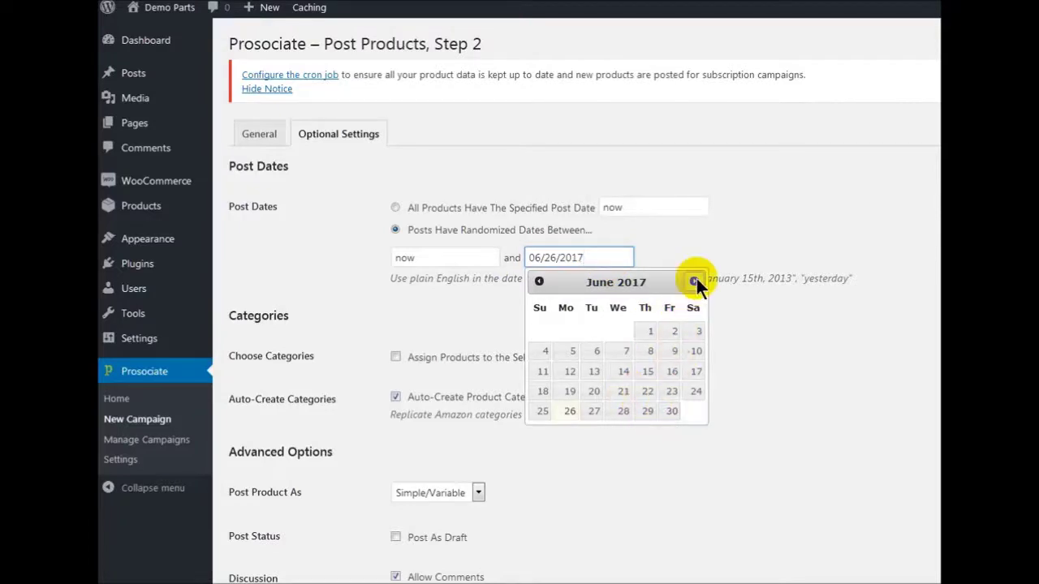
click(694, 282)
click(593, 351)
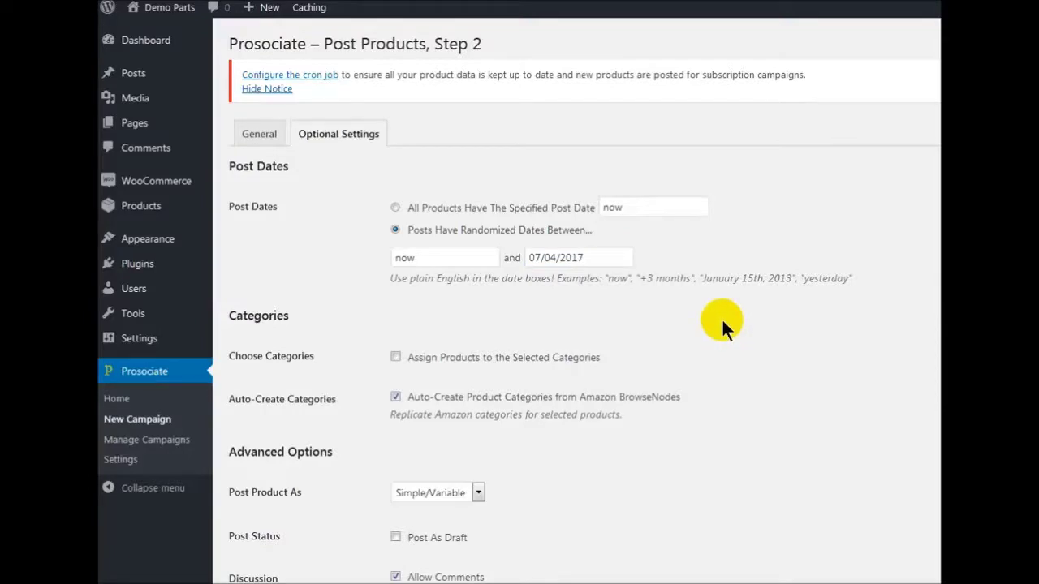
- Turn off Auto-Create Categories and assign products to the selected categories
scroll(721, 318, down, 3)
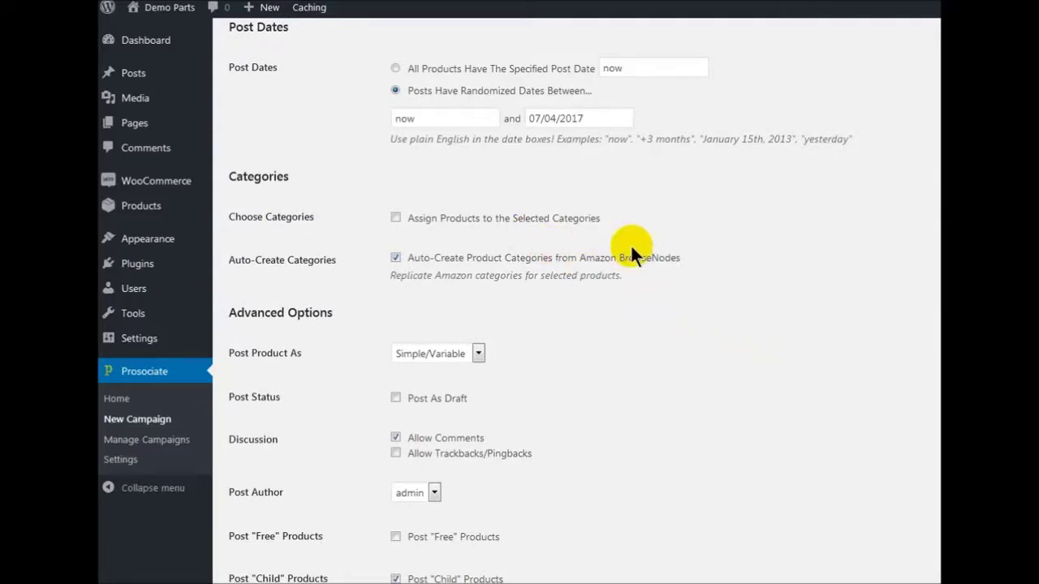
click(397, 265)
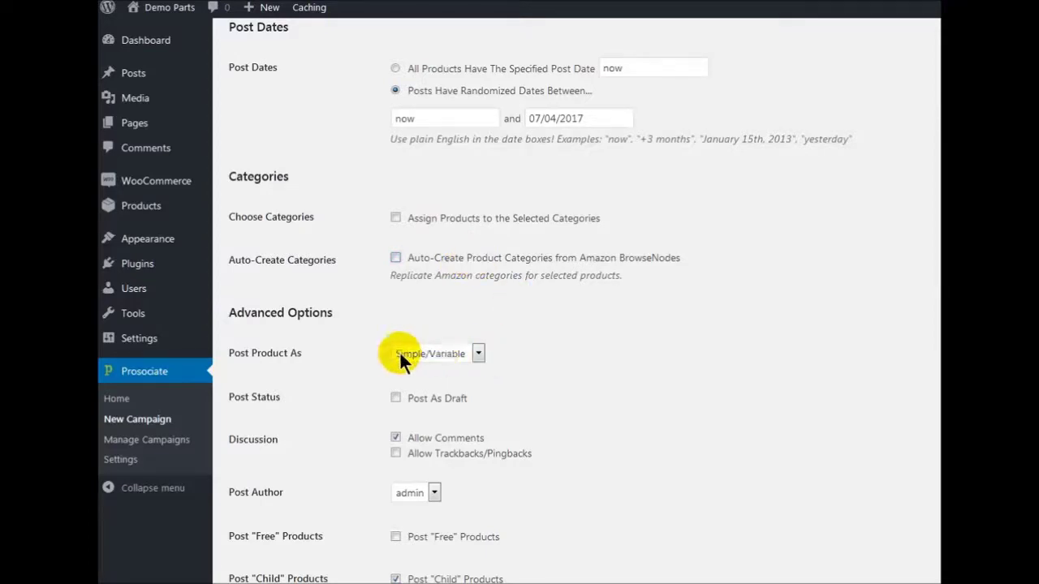
click(395, 216)
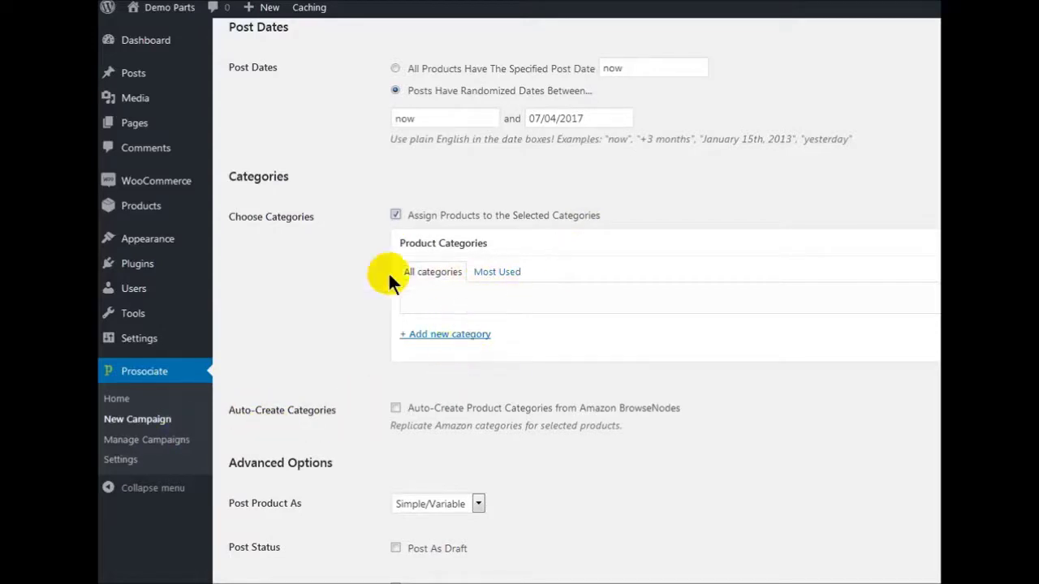
- Create a new top-level product category named Corvette
click(446, 335)
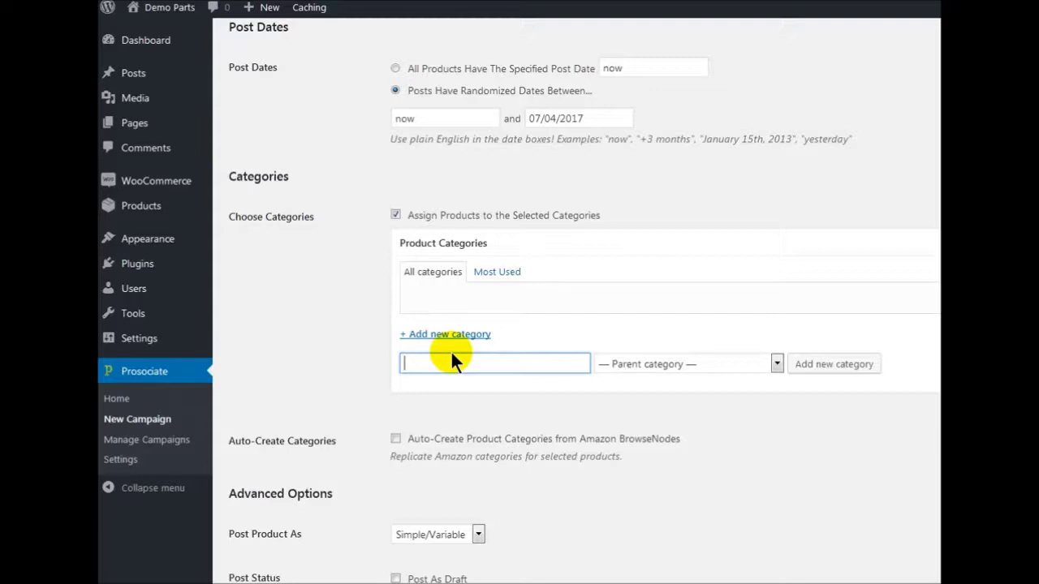
text(Corvette)
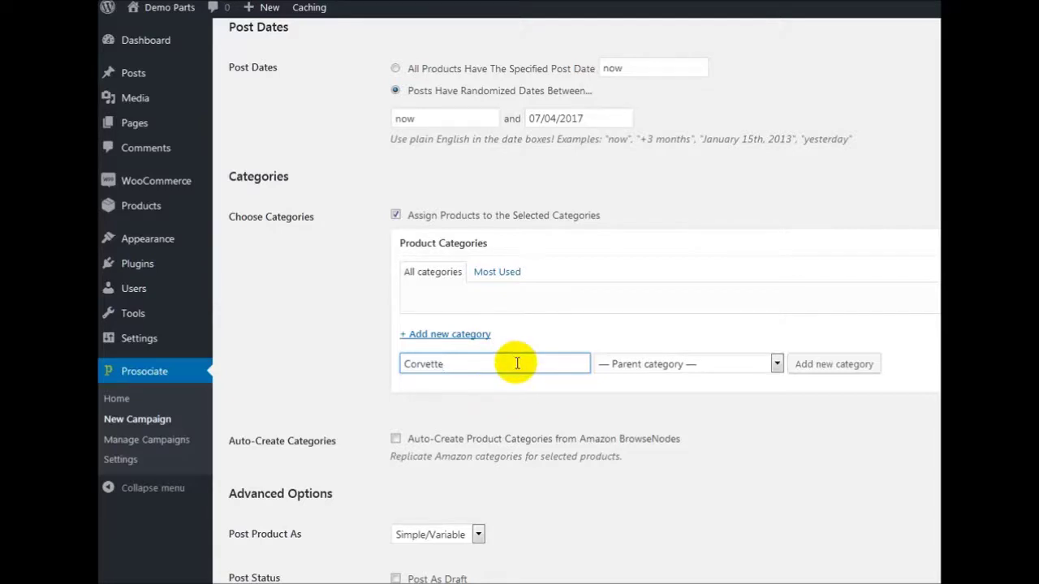
click(777, 364)
click(674, 382)
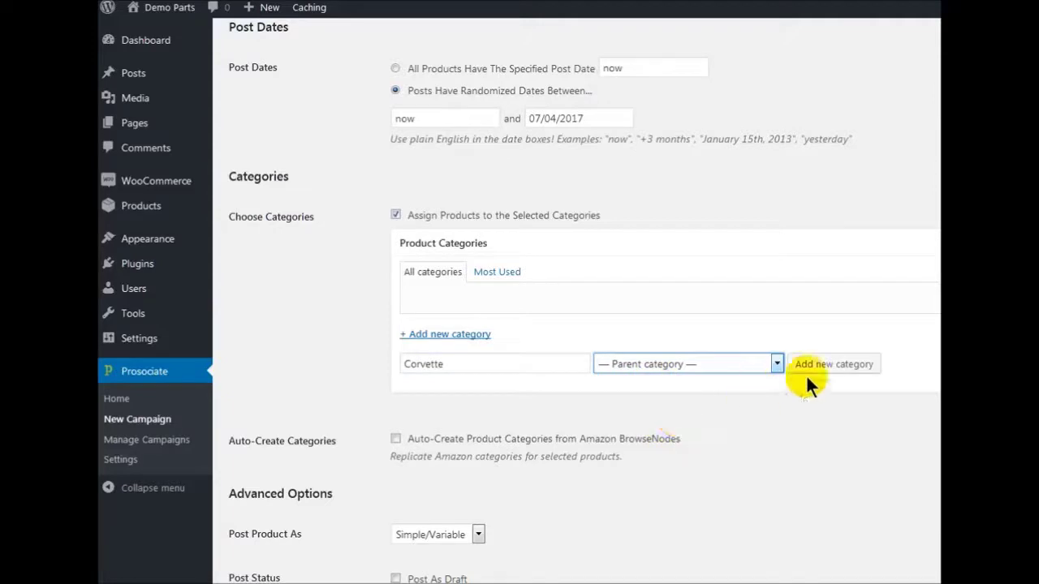
click(828, 366)
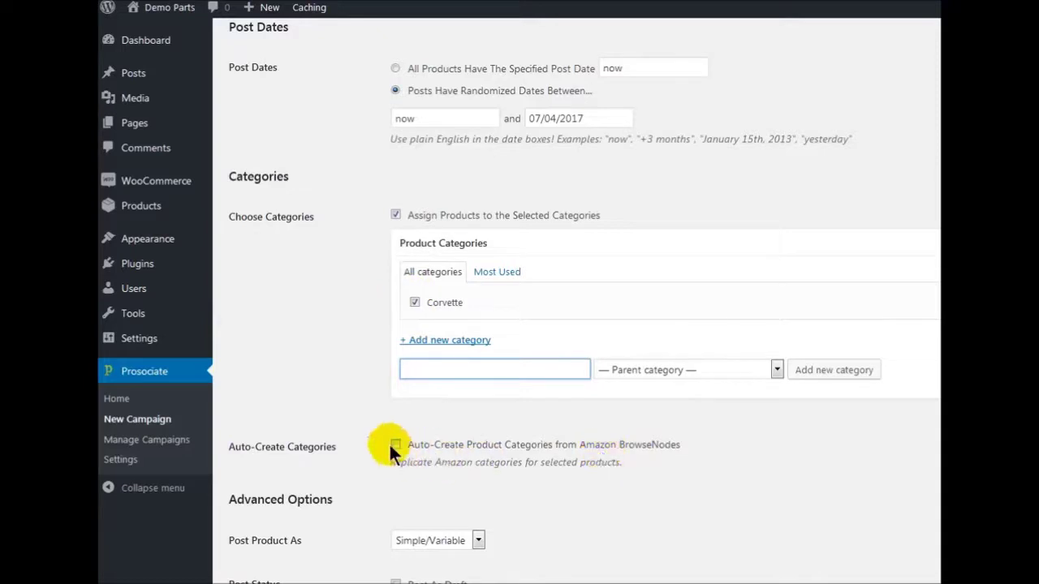
- Set Post Product As to External/Affiliate
scroll(687, 467, down, 3)
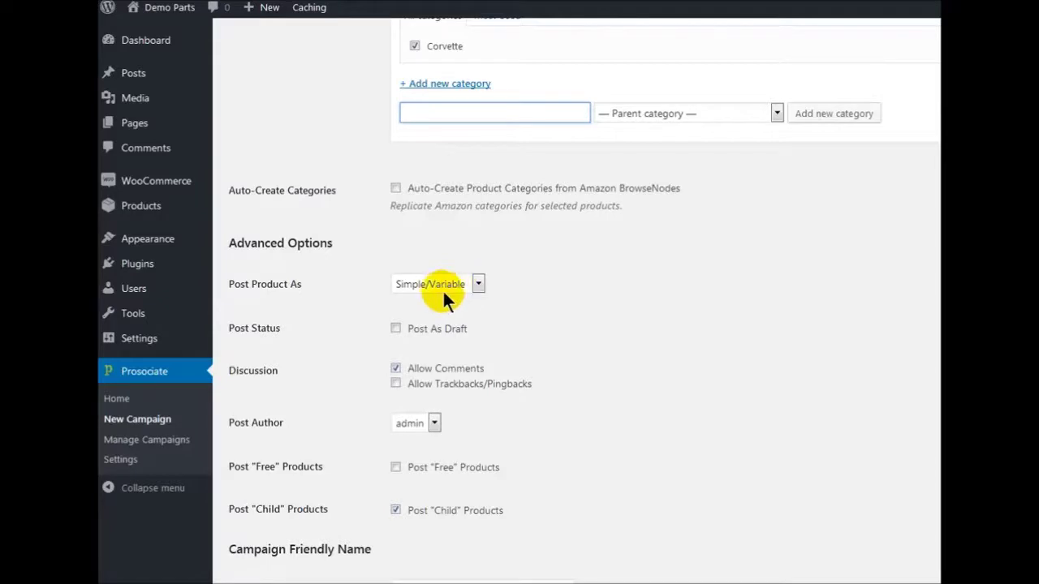
click(478, 282)
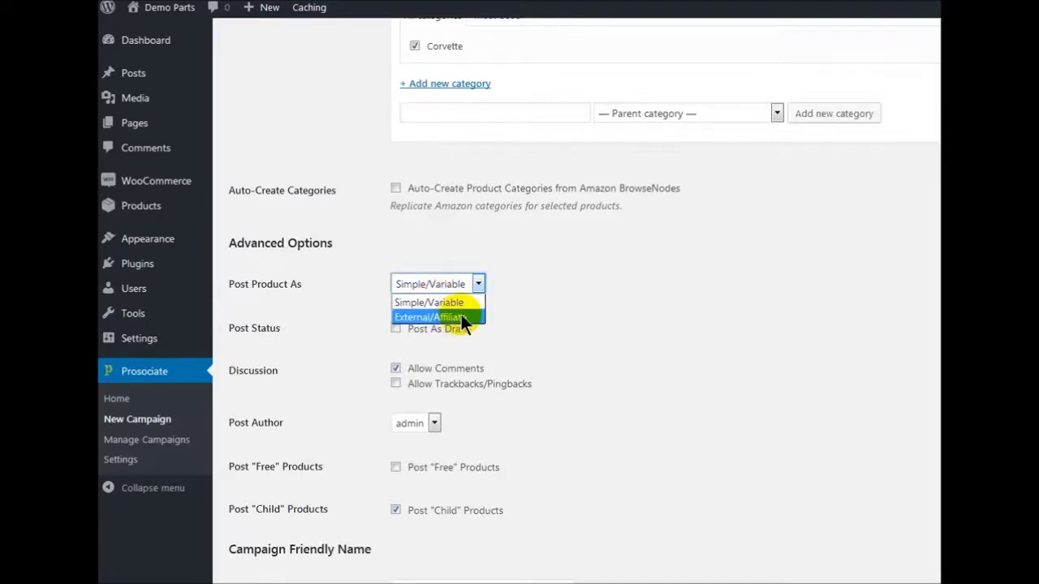
click(461, 317)
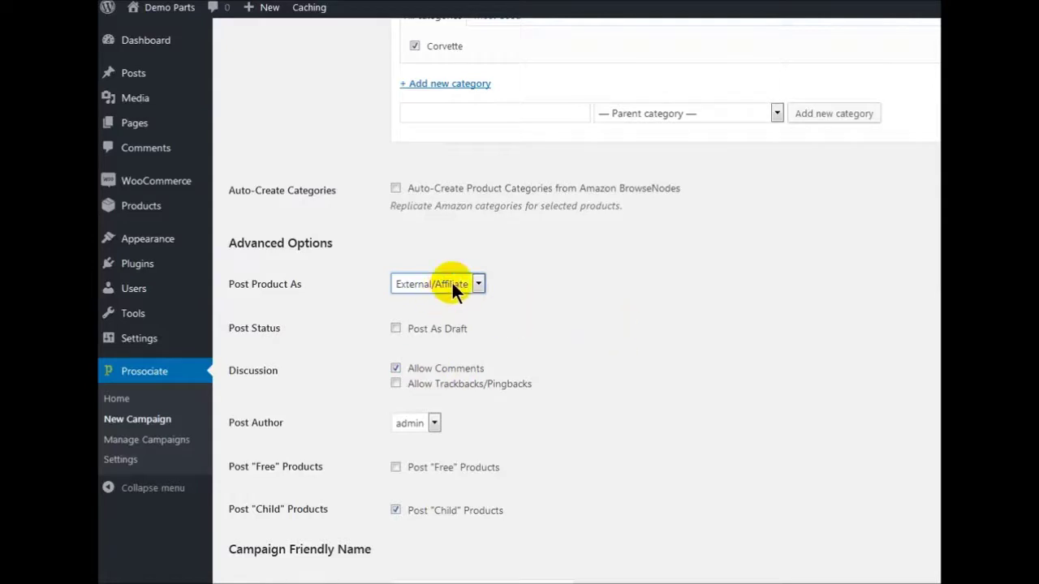
- Disable comments, trackbacks/pingbacks, free products and child products, keeping admin as author
click(396, 370)
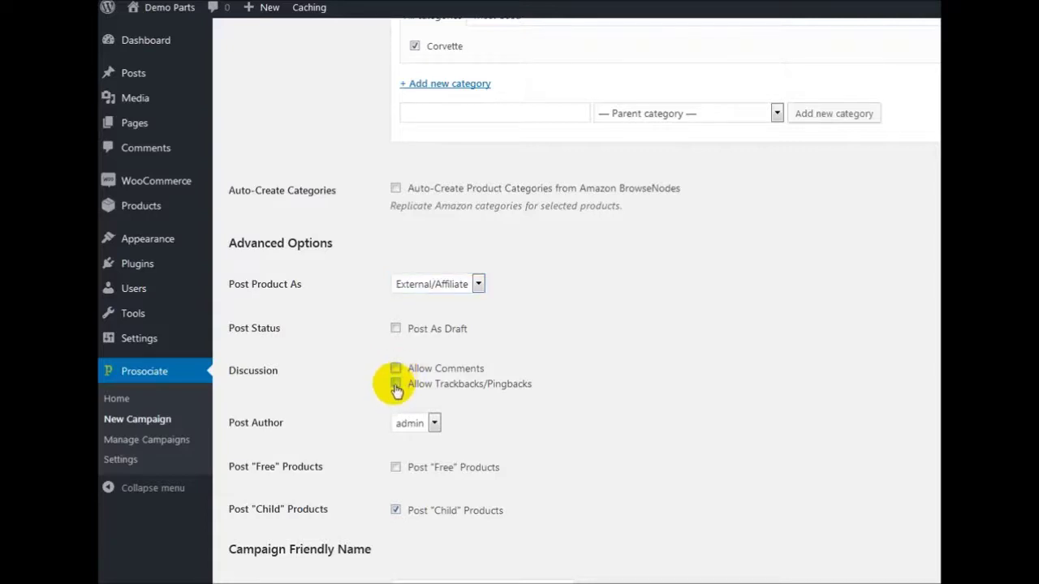
click(397, 384)
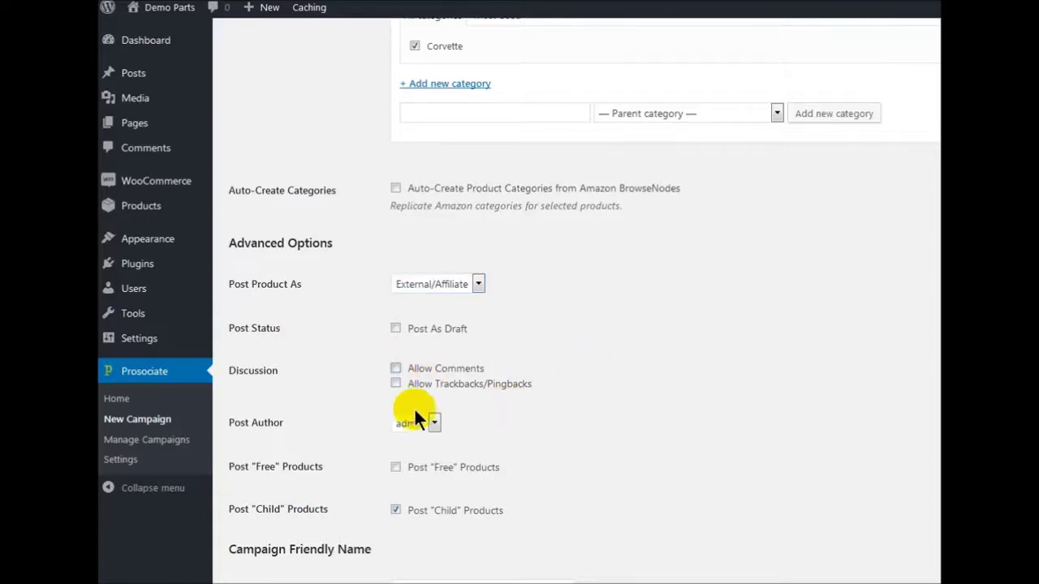
click(435, 422)
click(434, 423)
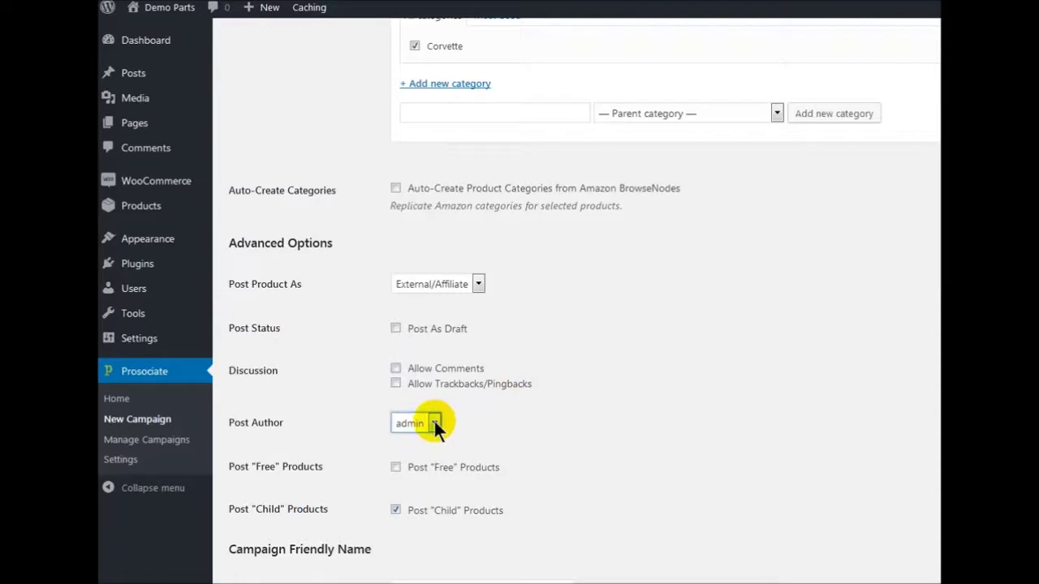
click(397, 470)
click(396, 512)
scroll(610, 514, up, 4)
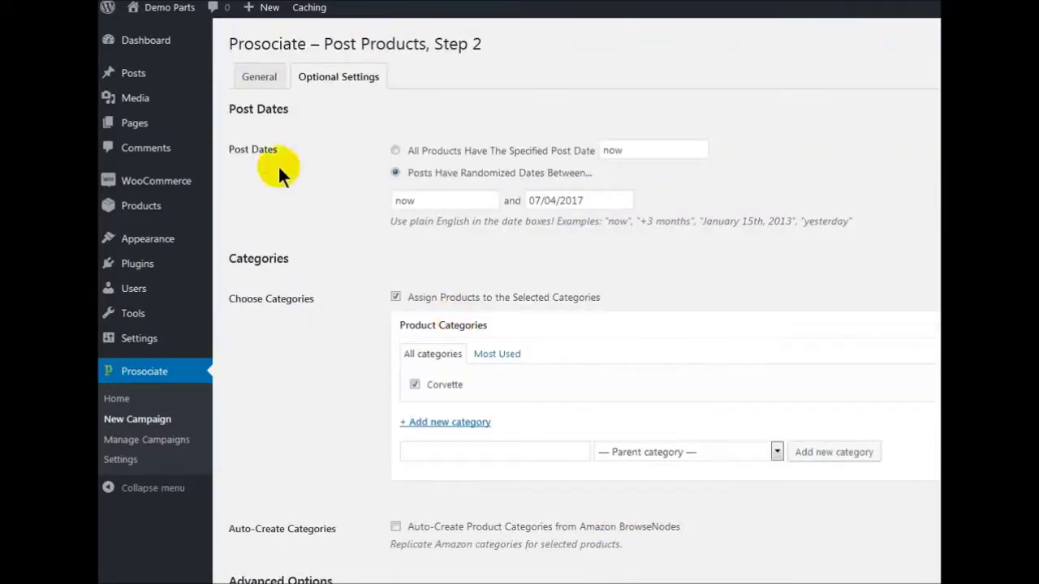
- Search Automotive for keyword 'corvette' with default sort and available products only
click(262, 78)
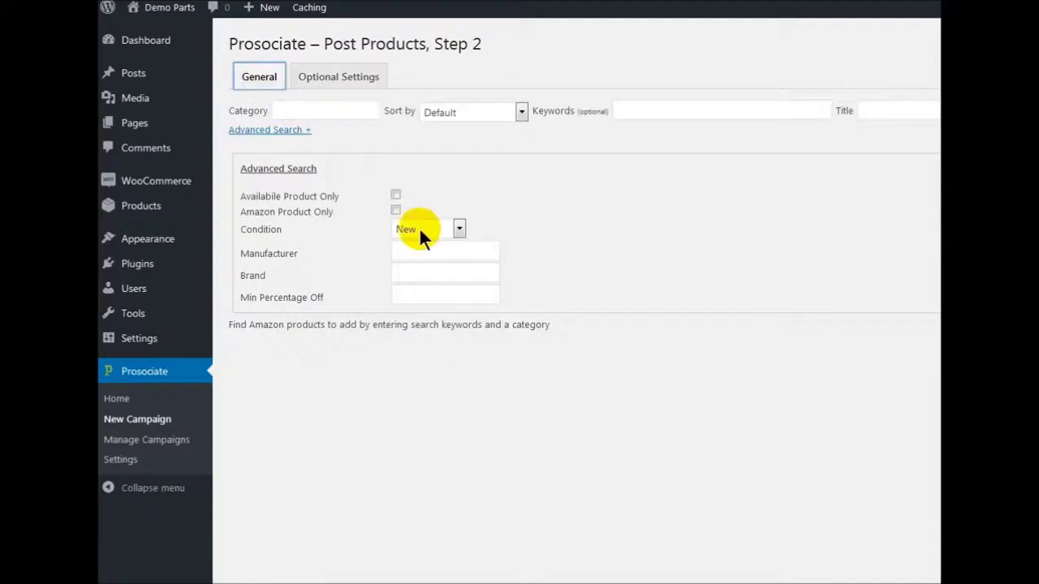
click(343, 108)
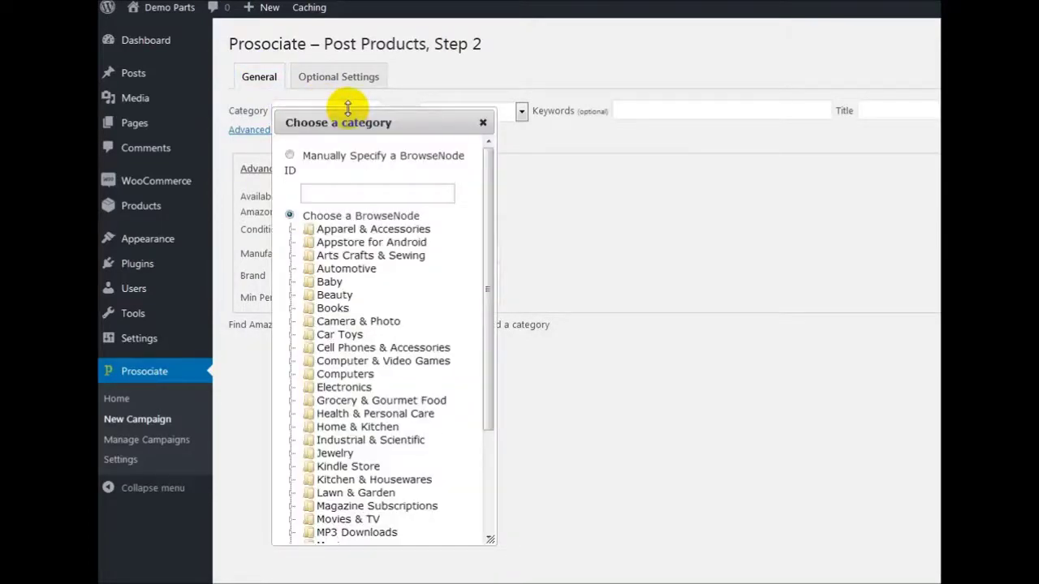
click(346, 269)
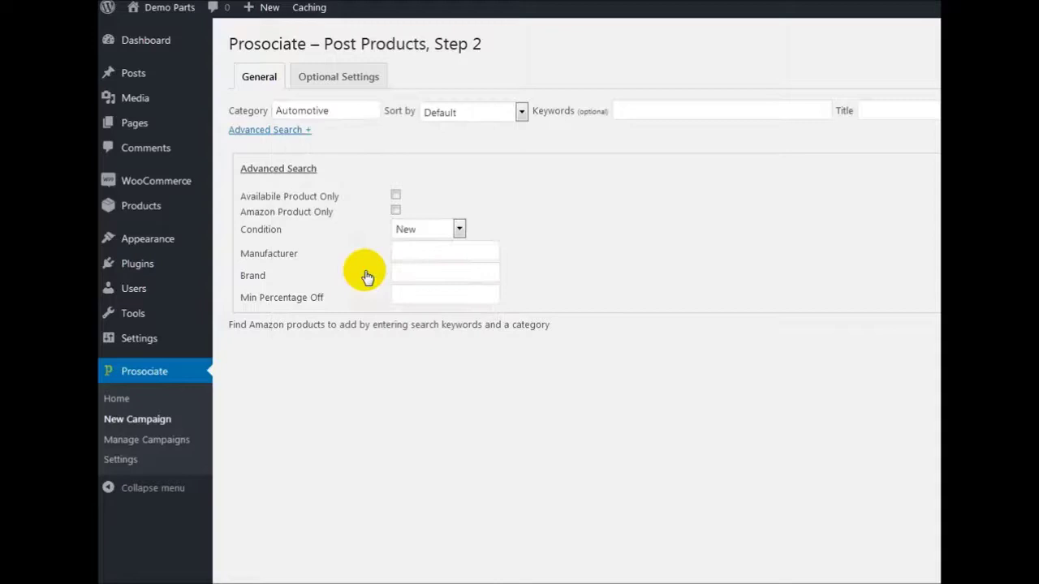
click(479, 115)
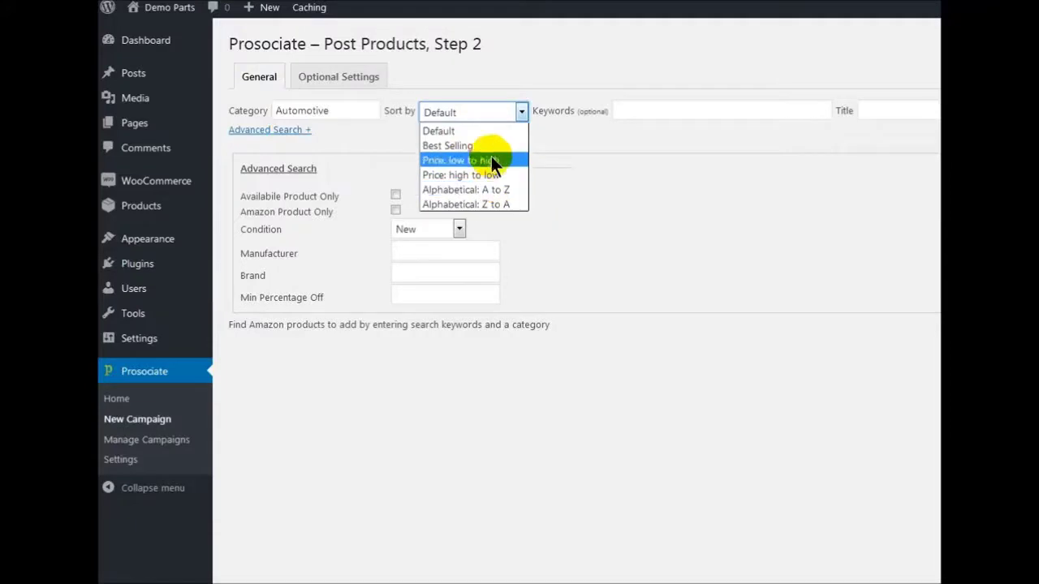
click(479, 130)
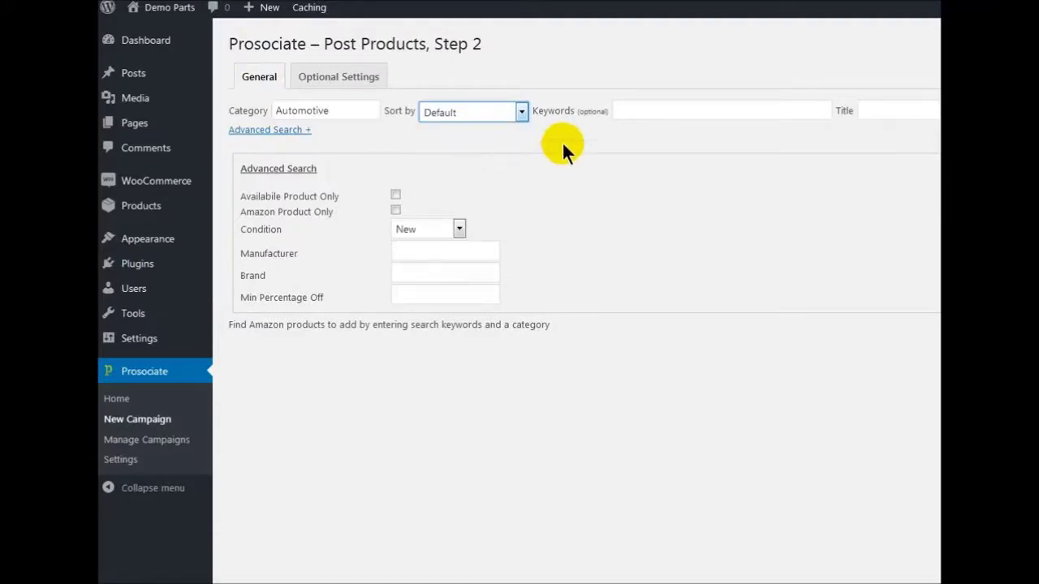
click(657, 108)
text(corvette)
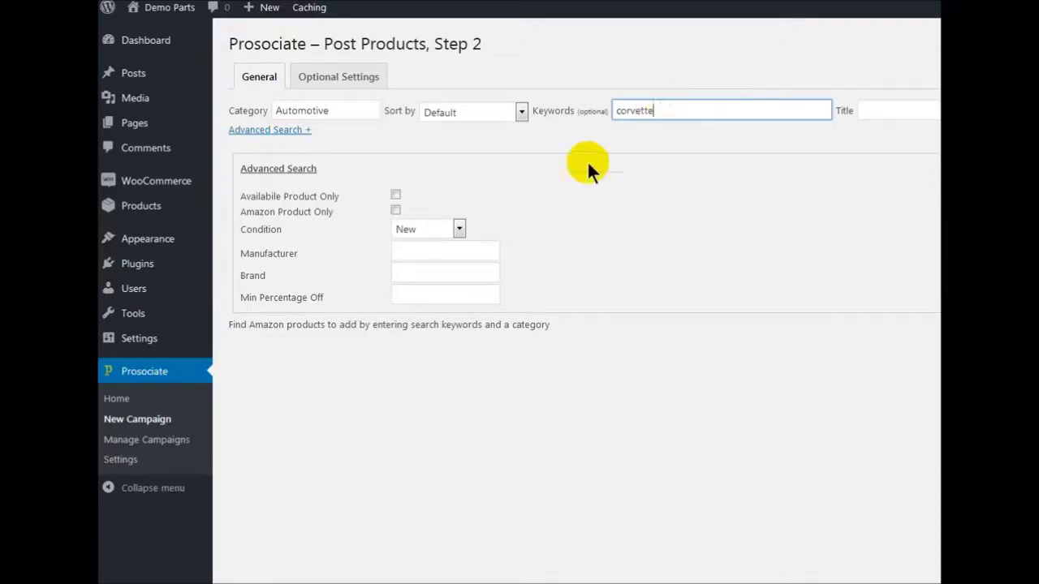
click(395, 195)
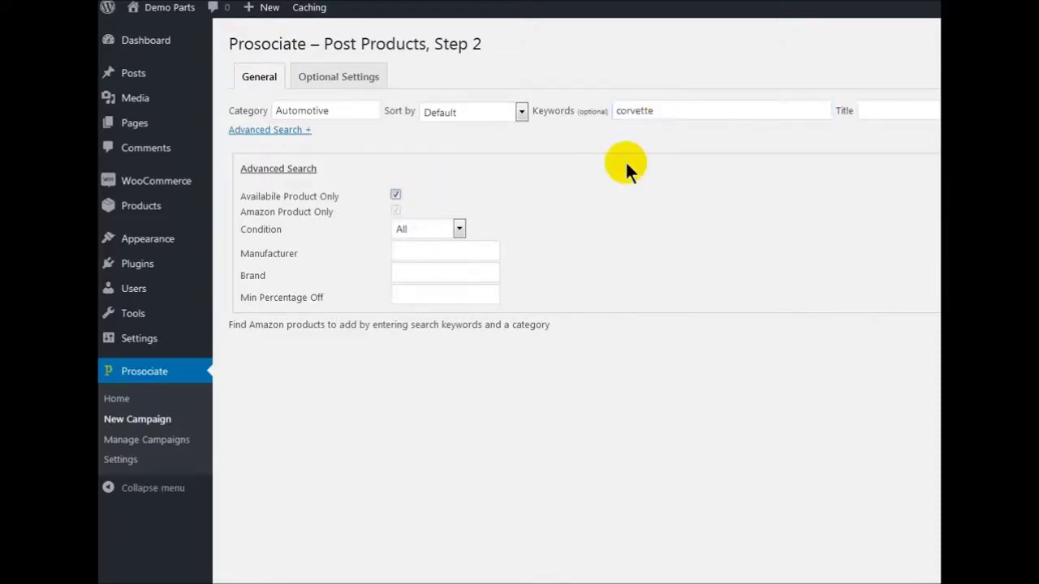
- Expand Advanced Search and ignore offers from third-party sellers
click(292, 130)
click(326, 155)
click(495, 158)
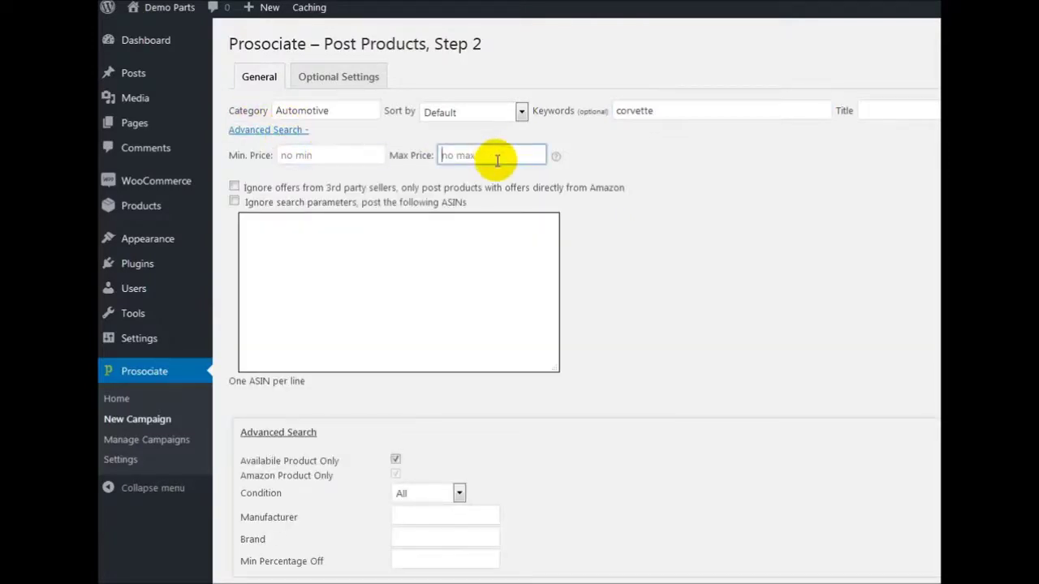
click(235, 202)
click(263, 225)
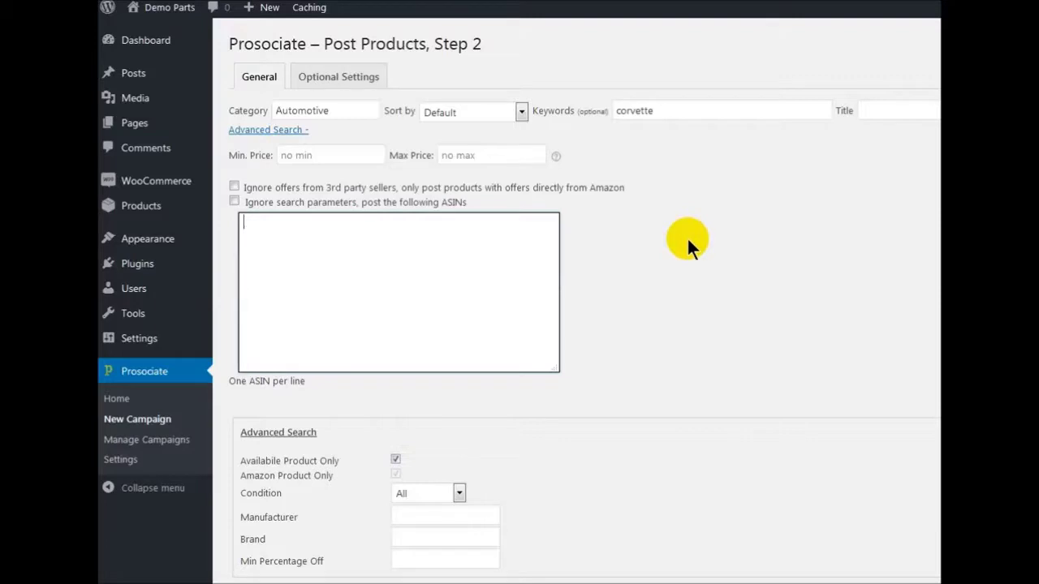
click(235, 188)
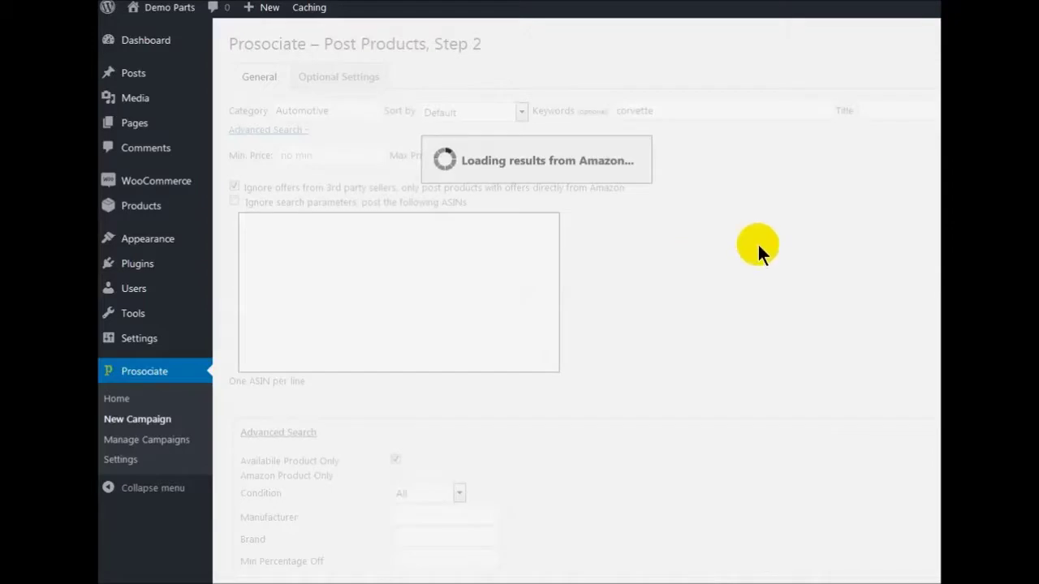
- Scroll through the ten Corvette results with their prices and ASINs
scroll(758, 242, down, 3)
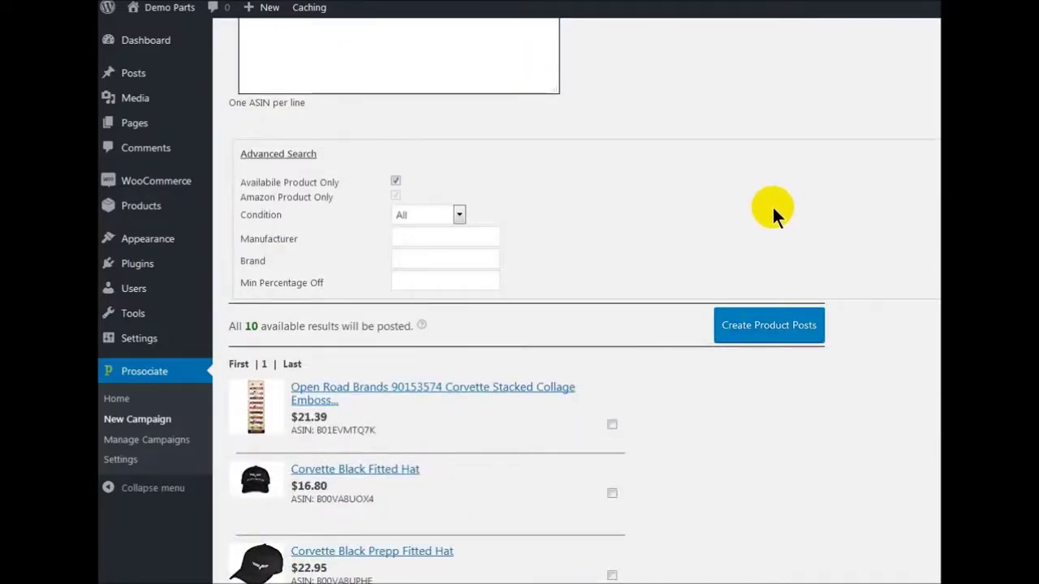
scroll(774, 213, down, 2)
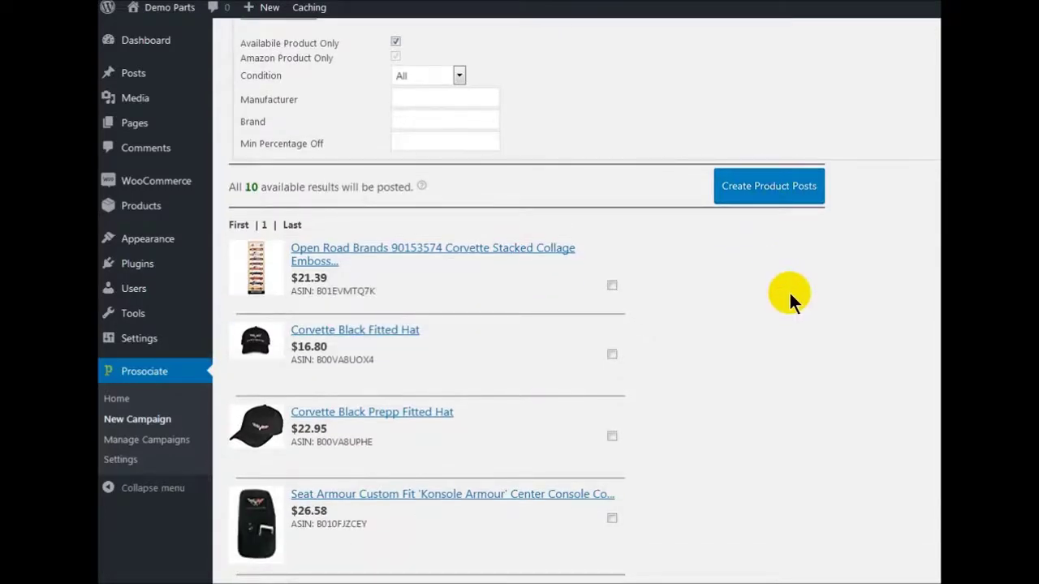
scroll(789, 290, down, 2)
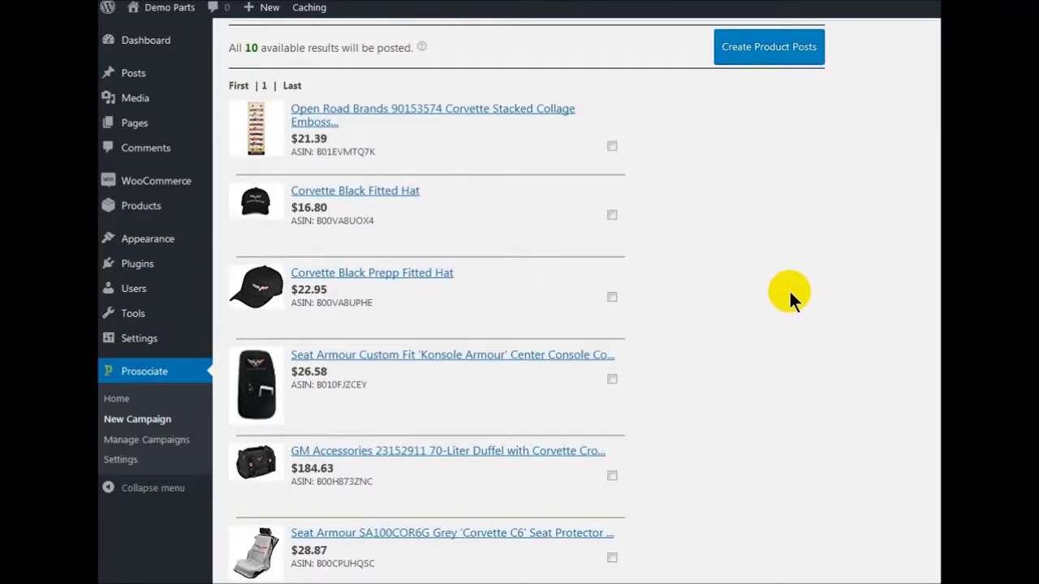
scroll(791, 297, down, 5)
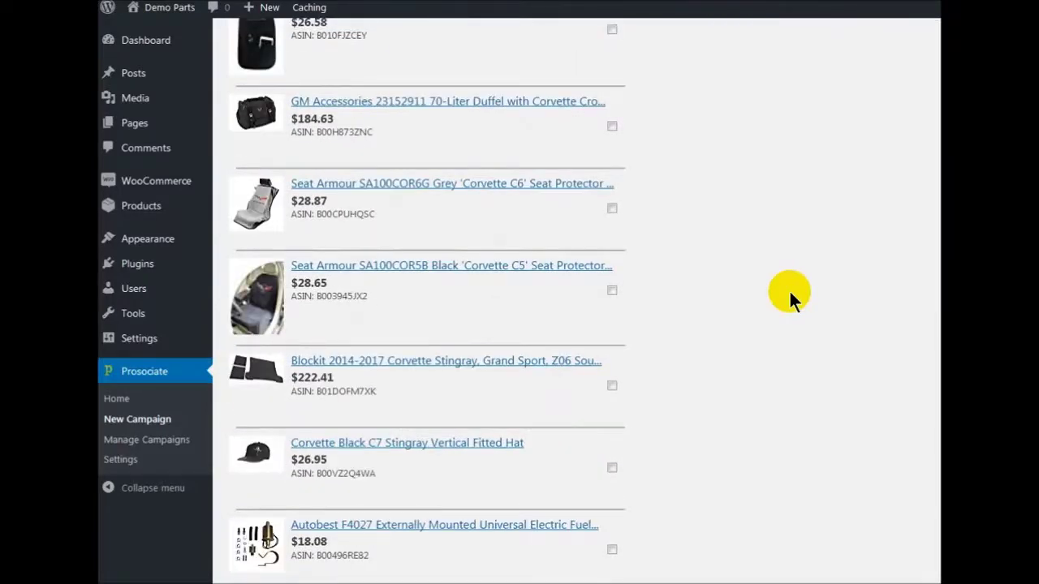
scroll(791, 294, up, 10)
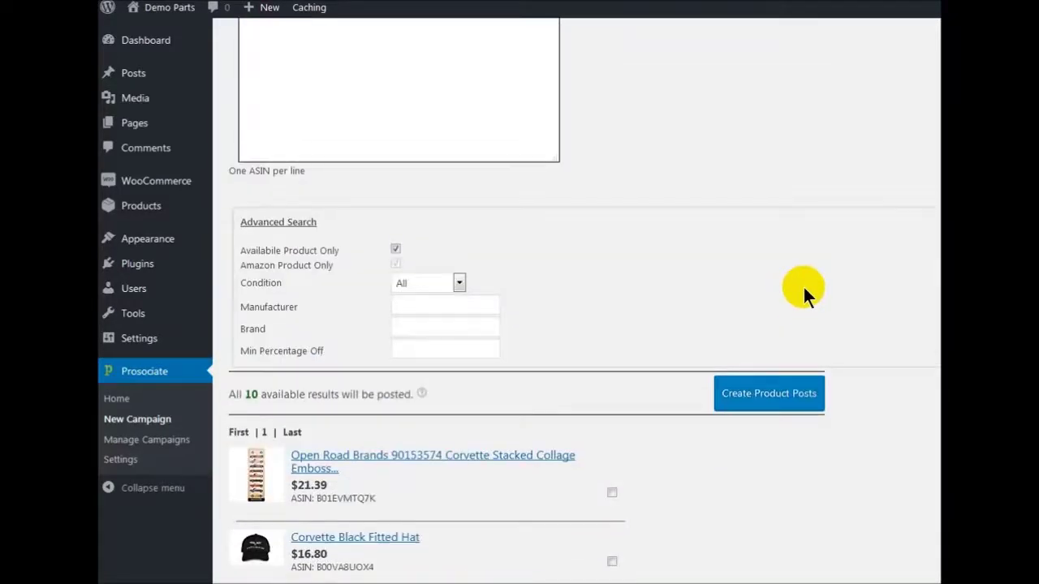
scroll(816, 272, down, 4)
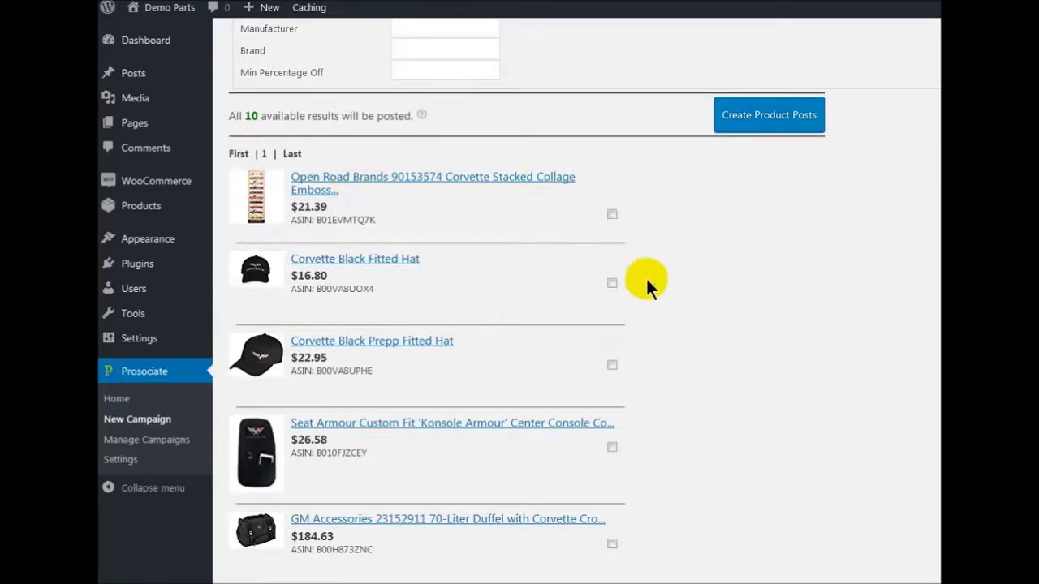
scroll(522, 392, down, 3)
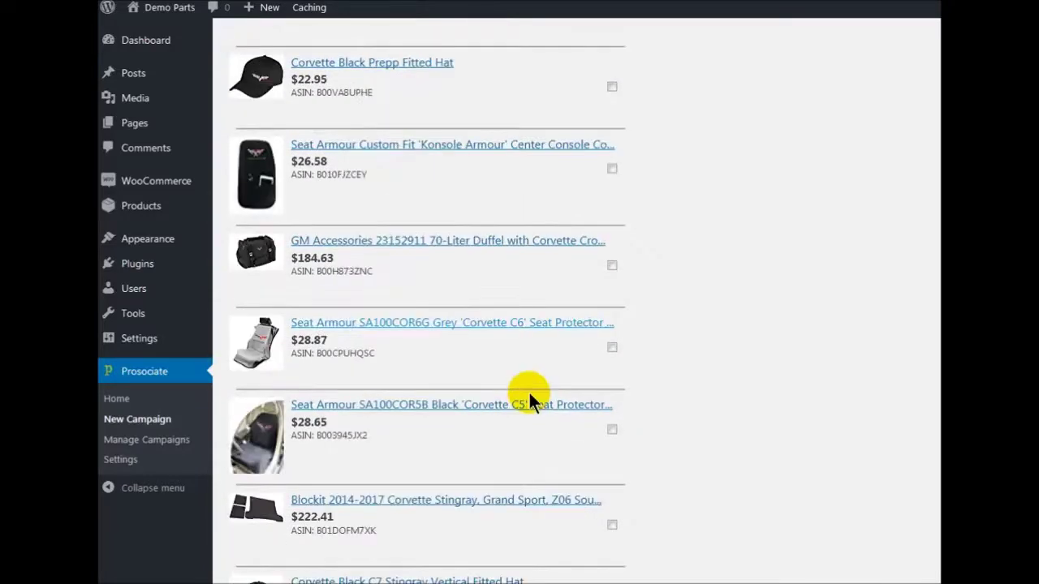
scroll(711, 334, down, 2)
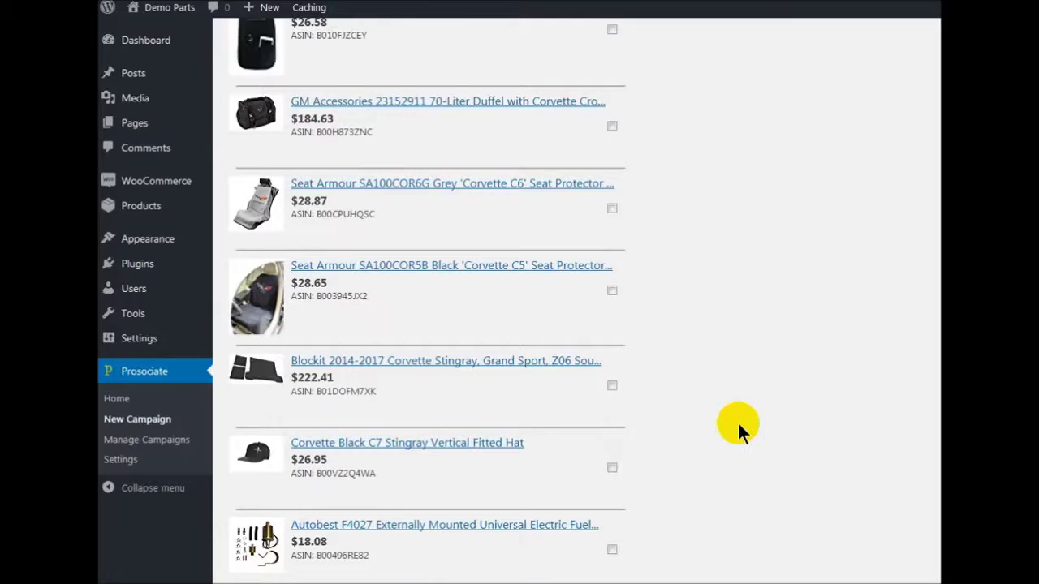
- Select the three Corvette hats, Blockit, both Seat Armour items and the GM duffel bag
click(612, 469)
click(613, 387)
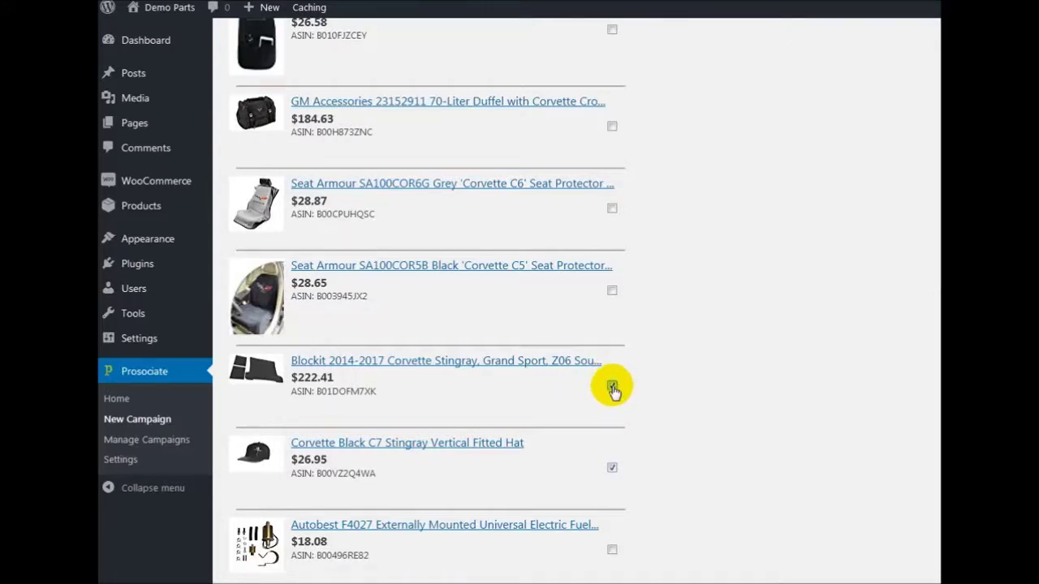
click(613, 292)
scroll(750, 274, up, 3)
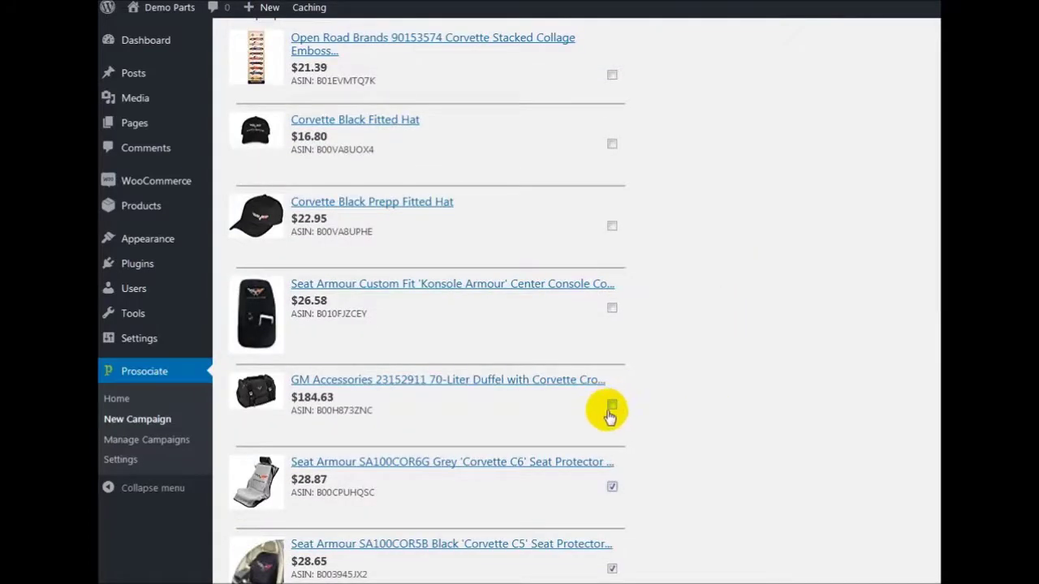
click(613, 408)
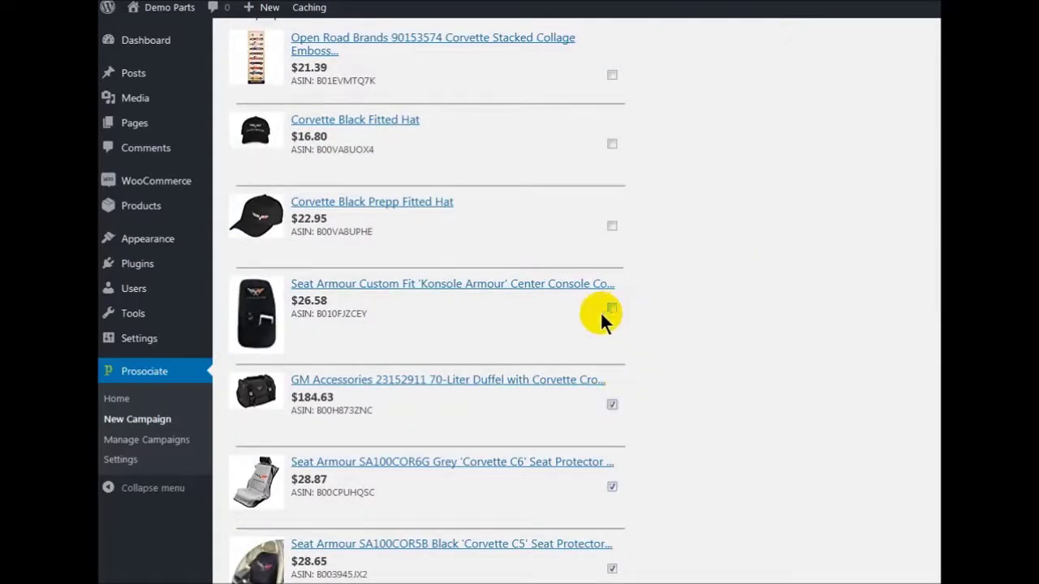
click(612, 310)
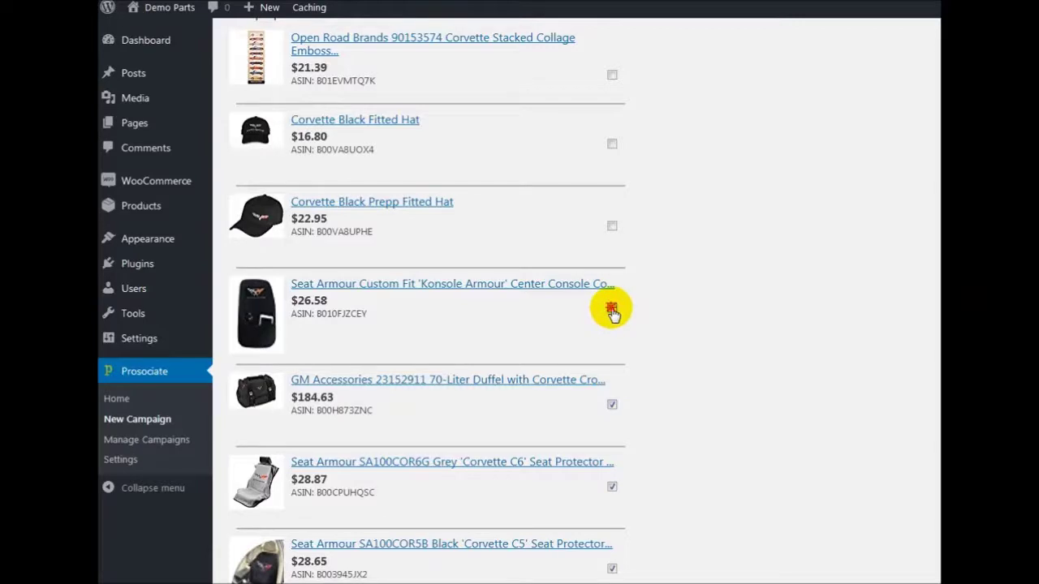
click(613, 228)
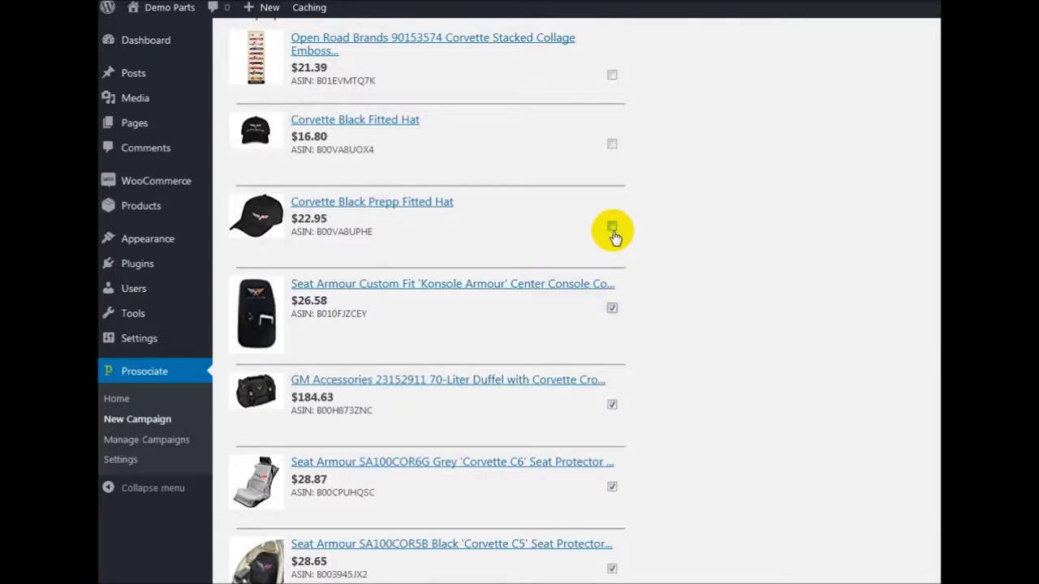
click(611, 144)
- Select the Open Road Brands product, leaving only the Autobest F4027 fuel pump unchecked
scroll(747, 244, up, 3)
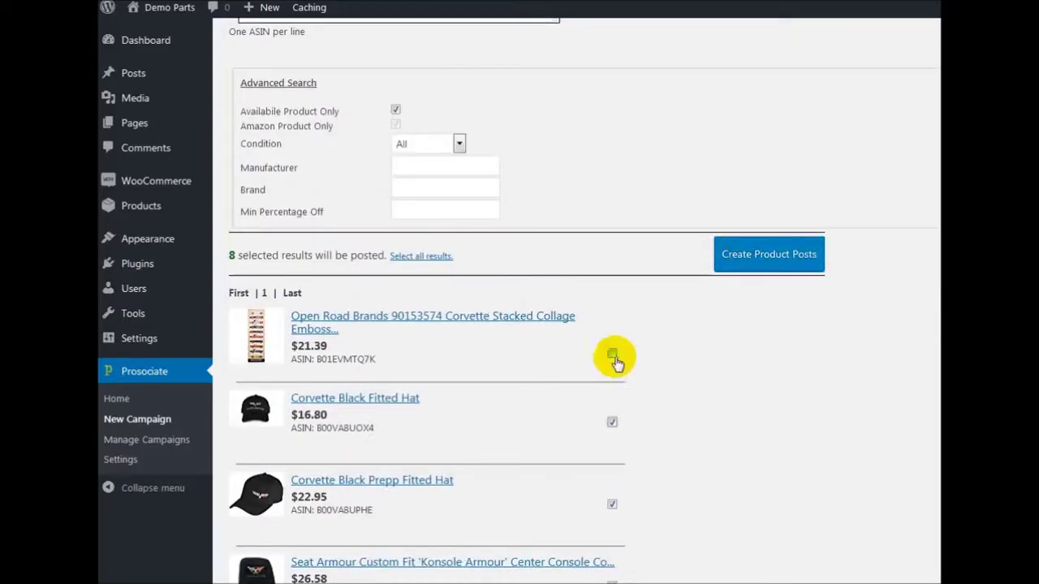
click(613, 357)
click(613, 357)
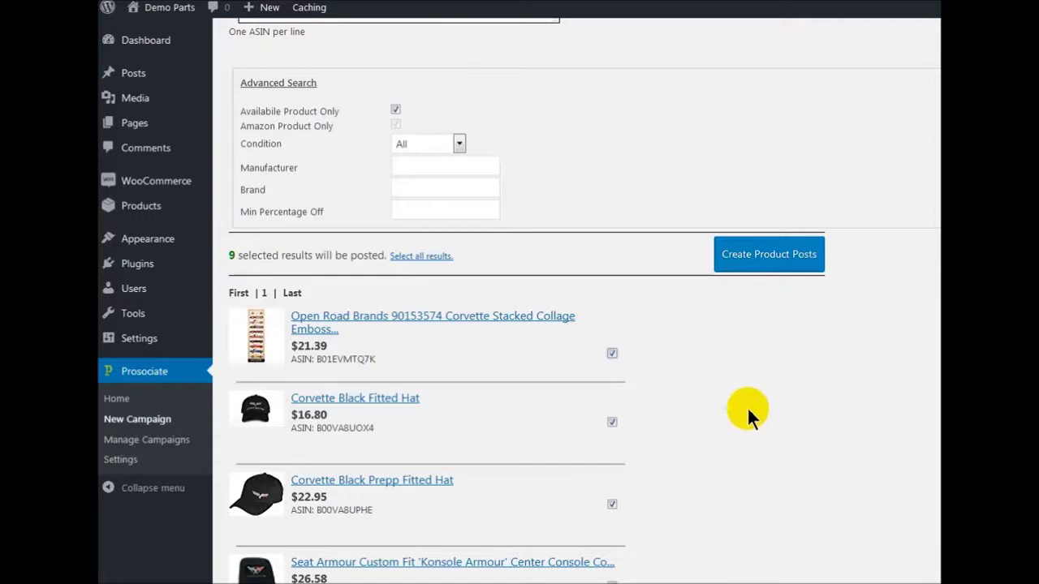
scroll(786, 400, down, 7)
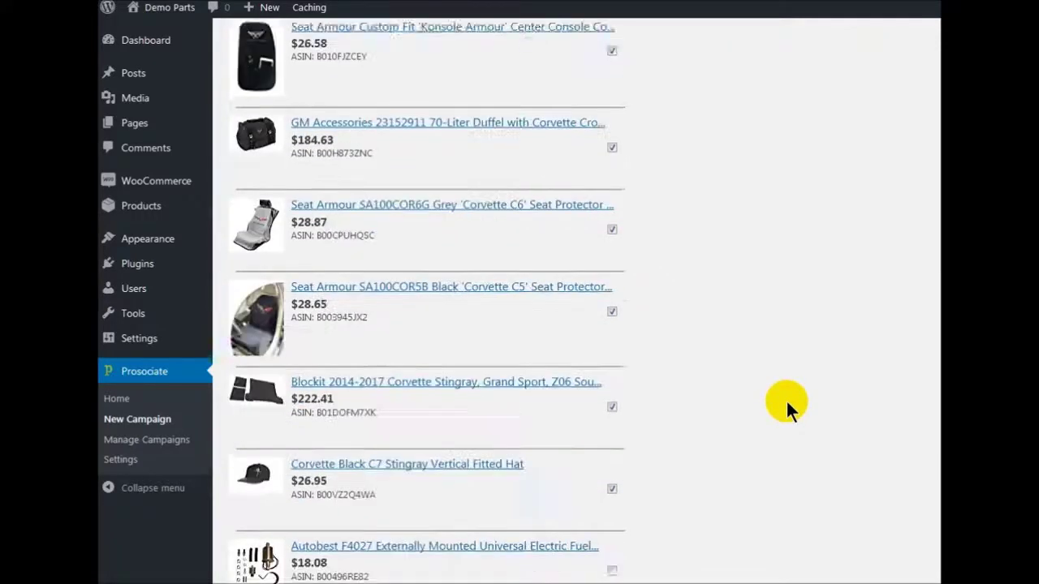
scroll(786, 399, up, 7)
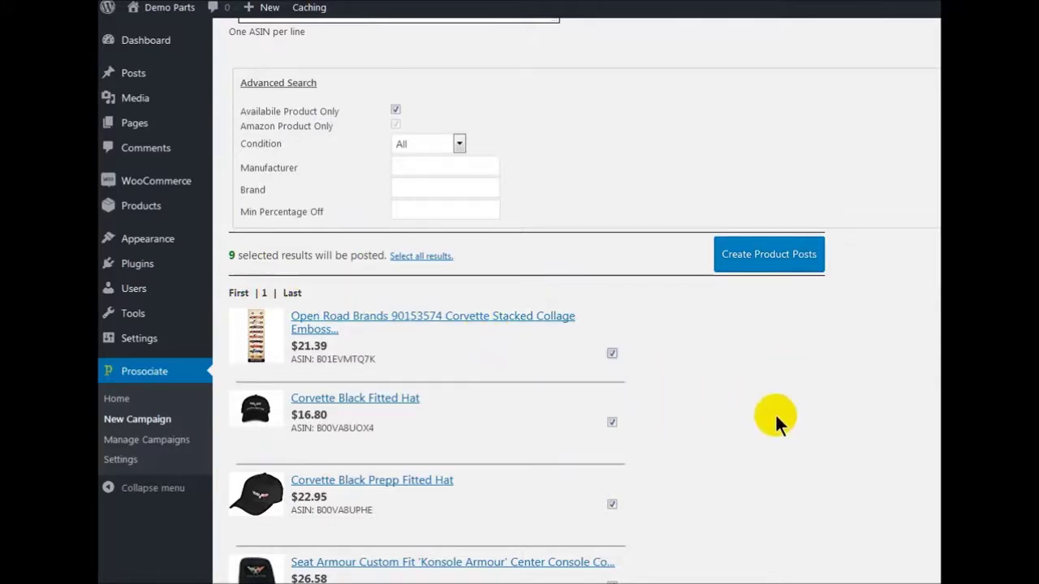
scroll(773, 414, up, 5)
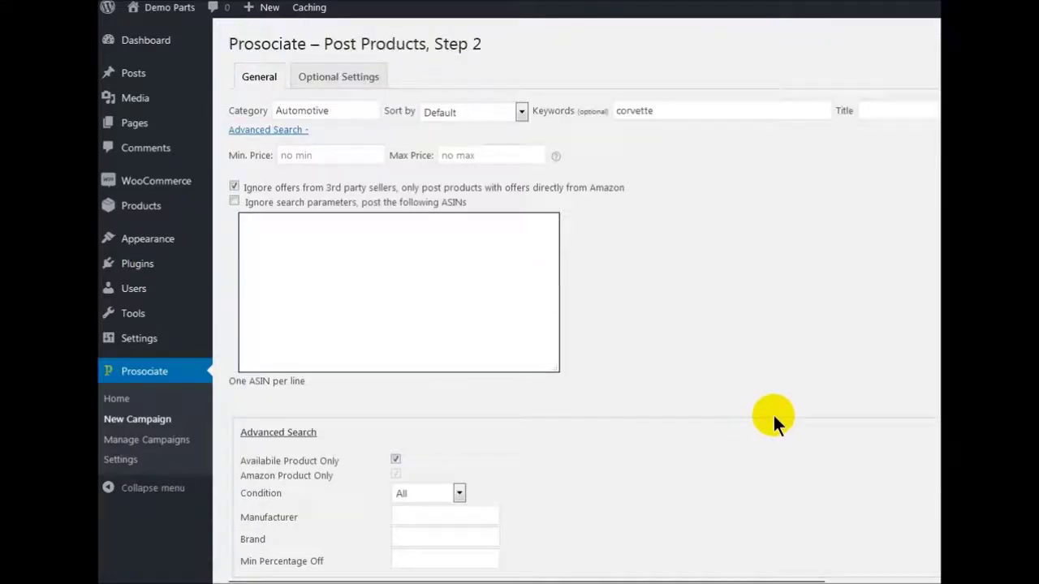
scroll(773, 423, down, 3)
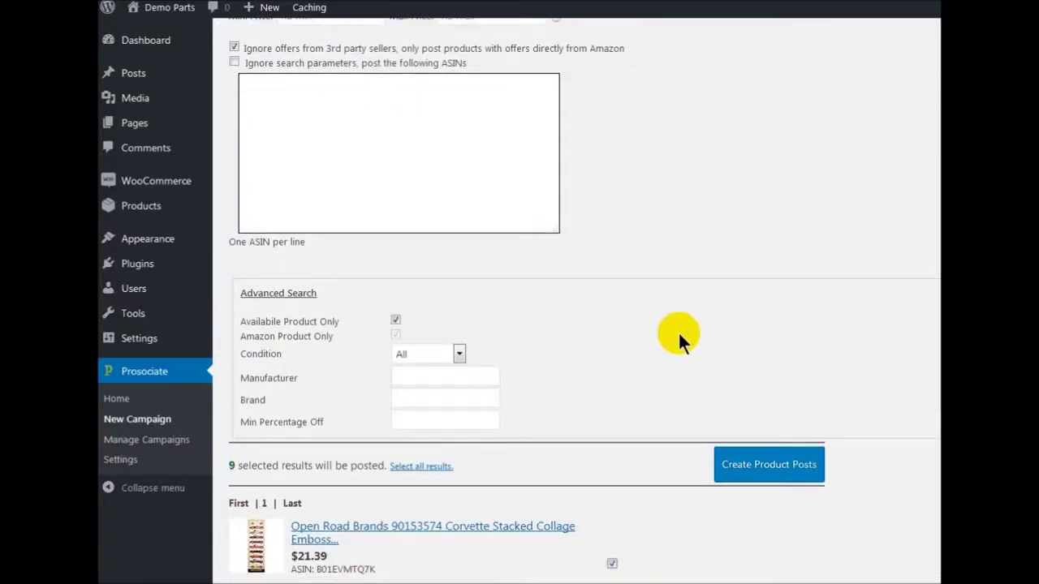
scroll(678, 331, down, 6)
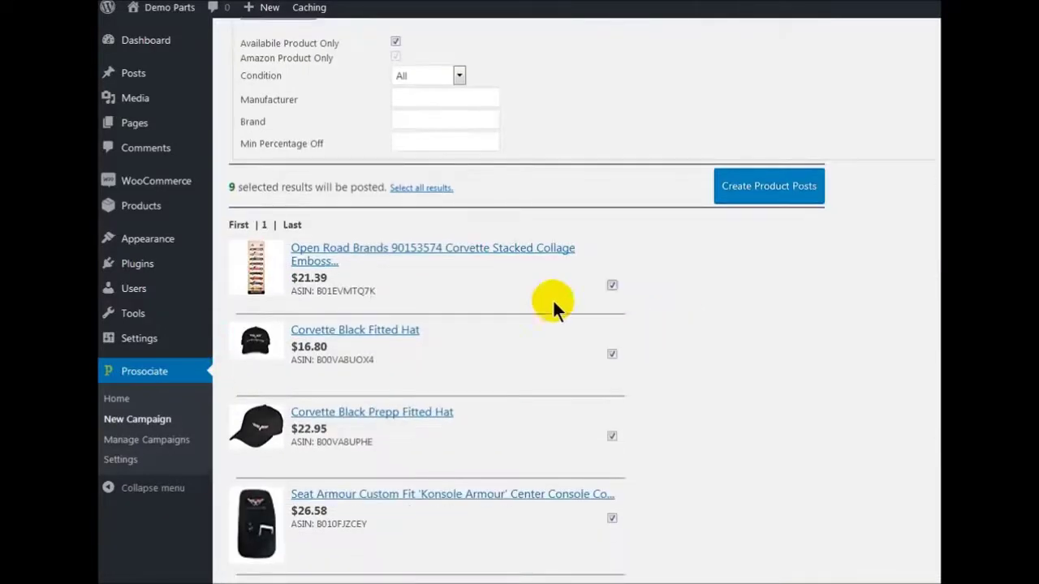
- Post the nine selected Corvette products and review the log until it reports 100% complete
click(771, 193)
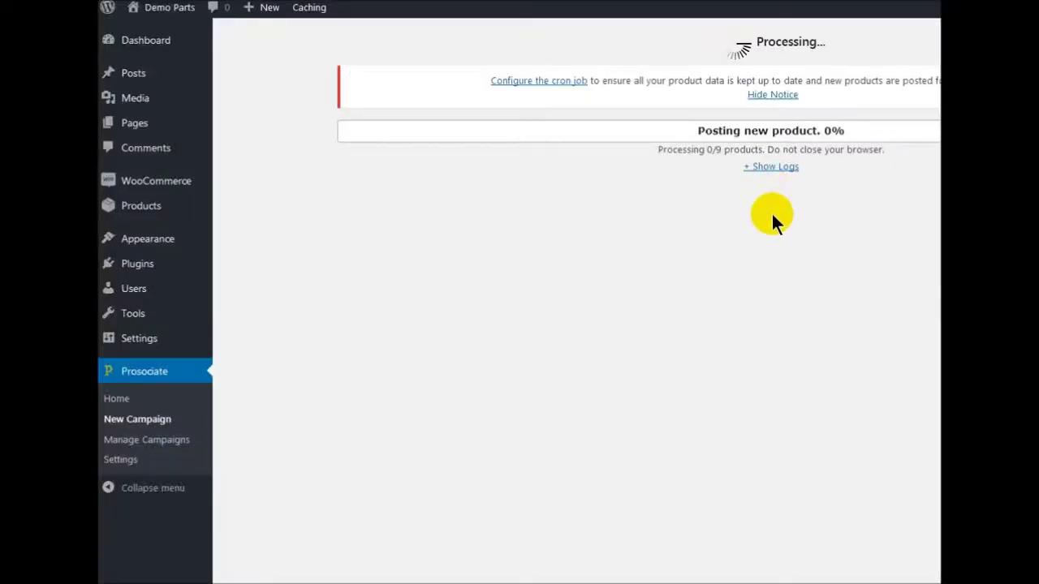
click(771, 167)
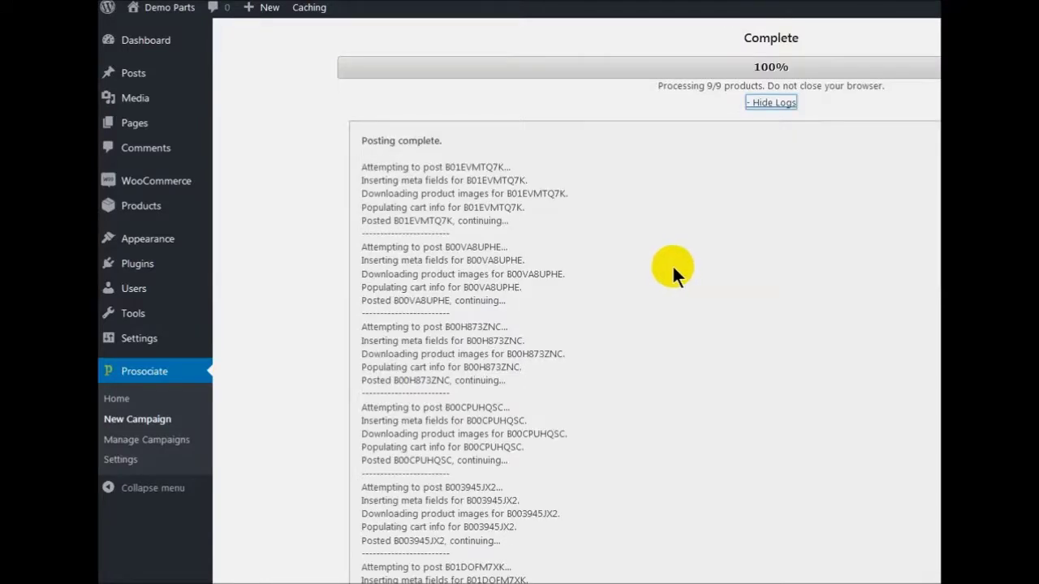
scroll(672, 265, down, 3)
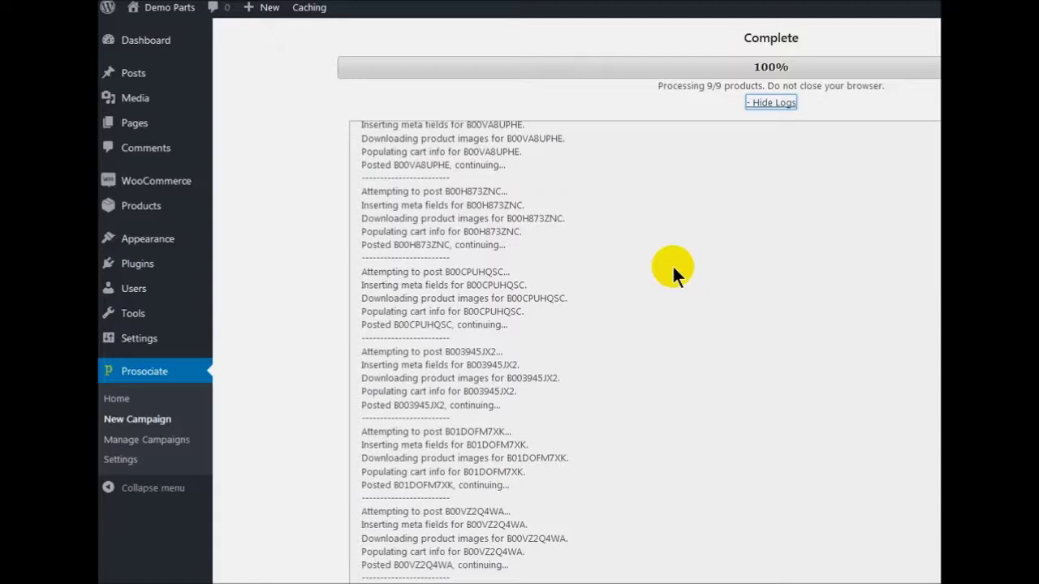
scroll(677, 274, up, 3)
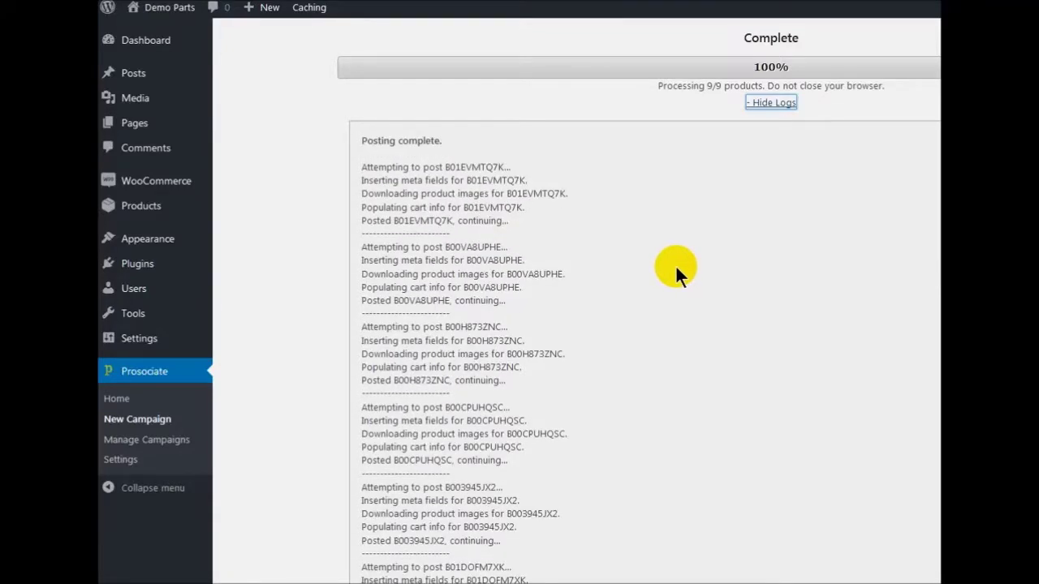
scroll(677, 268, down, 3)
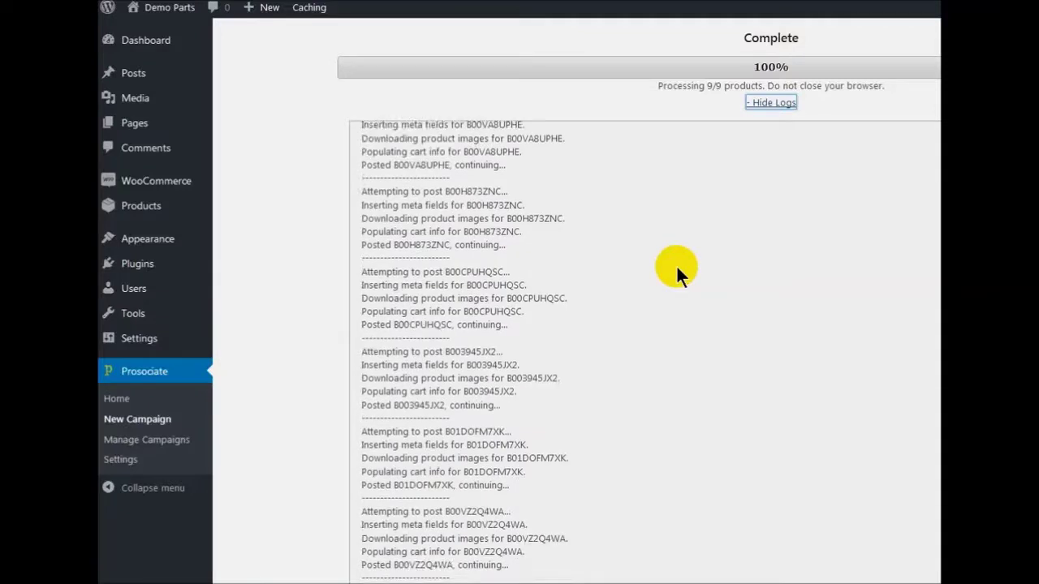
scroll(678, 267, up, 3)
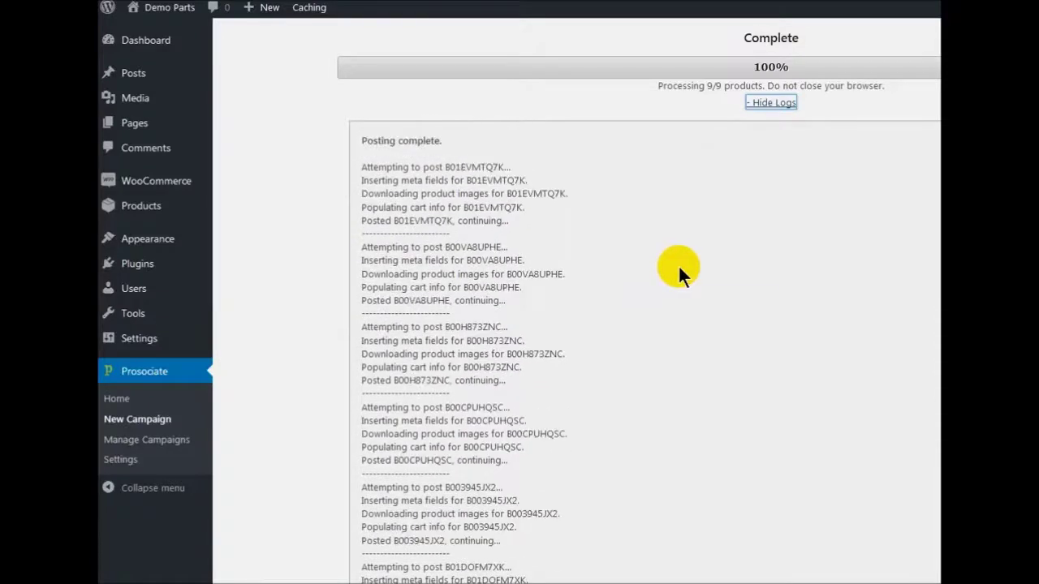
mouse_move(141, 208)
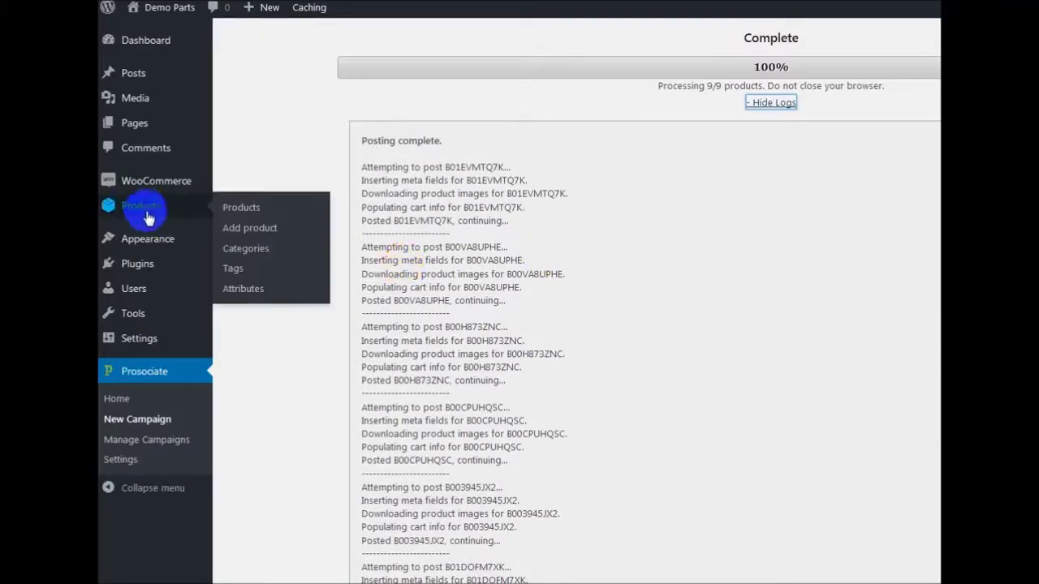
- Open the WooCommerce Products list and review the seven scheduled, in-stock Corvette products
click(248, 212)
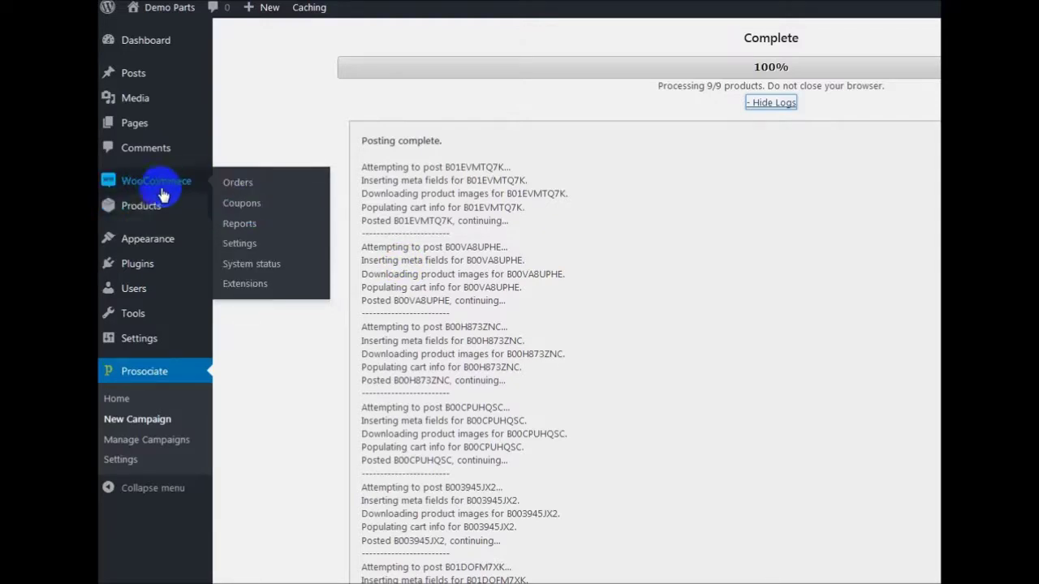
click(247, 211)
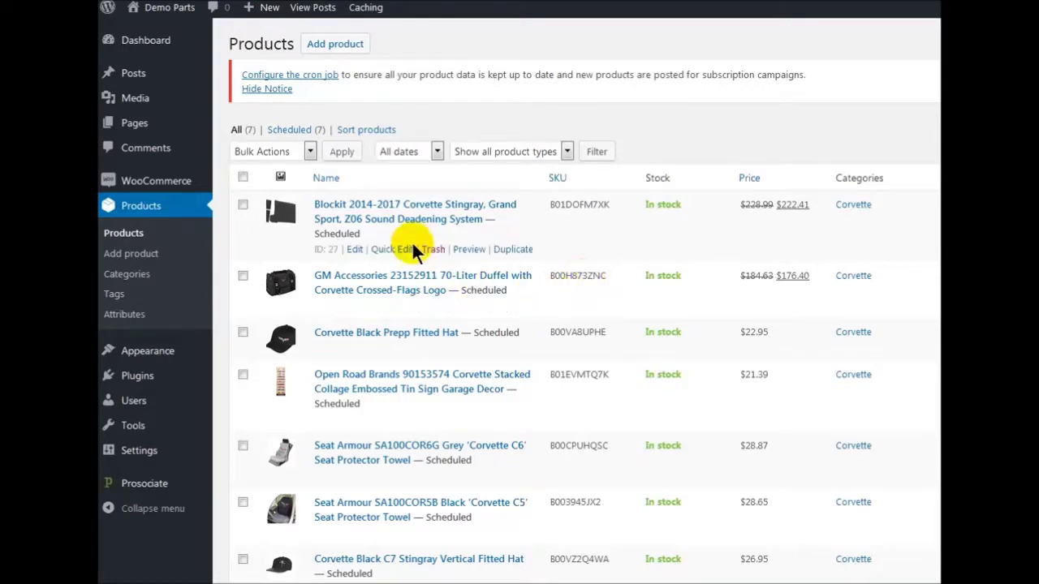
scroll(482, 263, down, 1)
scroll(482, 262, down, 2)
scroll(484, 264, up, 3)
scroll(643, 256, down, 2)
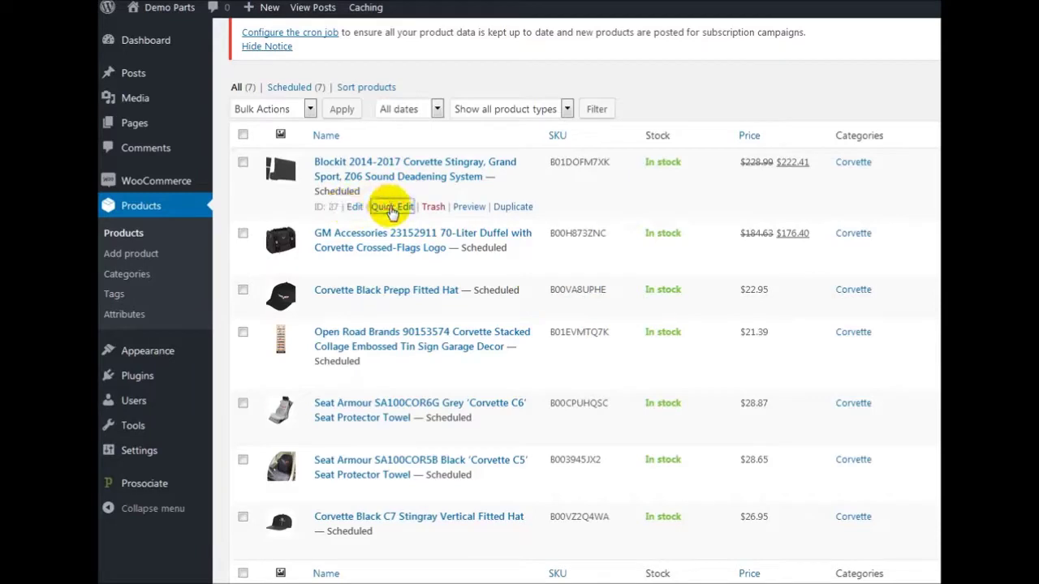
- Quick-edit the Blockit sound deadening and black C5 seat towel products, then cancel without saving
click(391, 207)
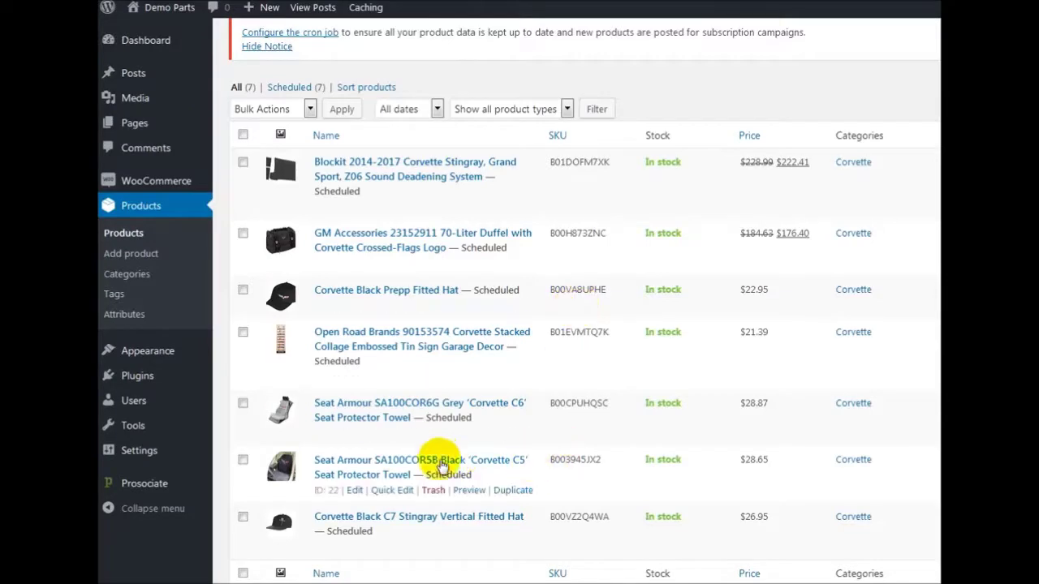
click(394, 491)
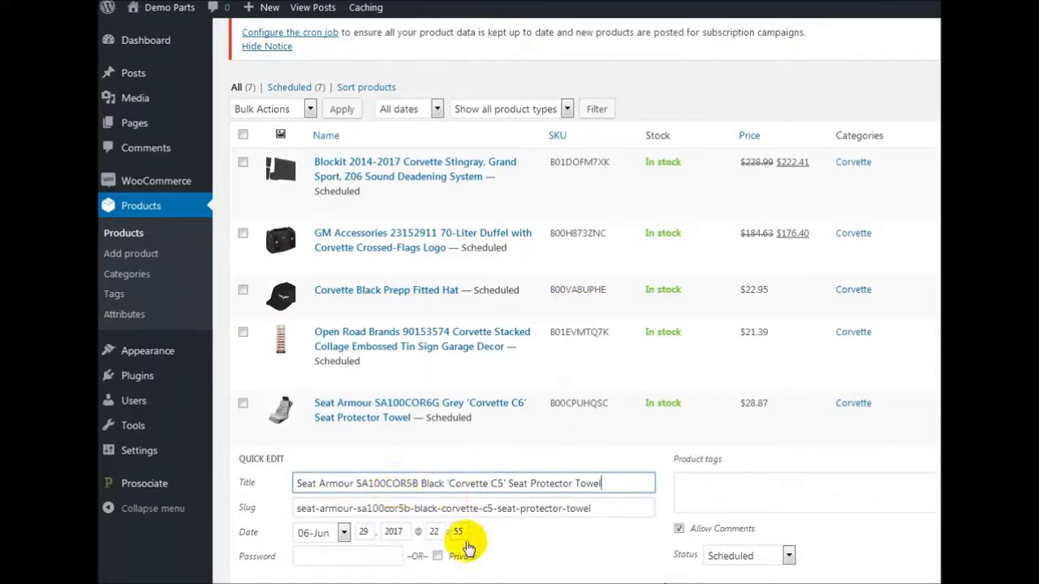
scroll(506, 529, down, 5)
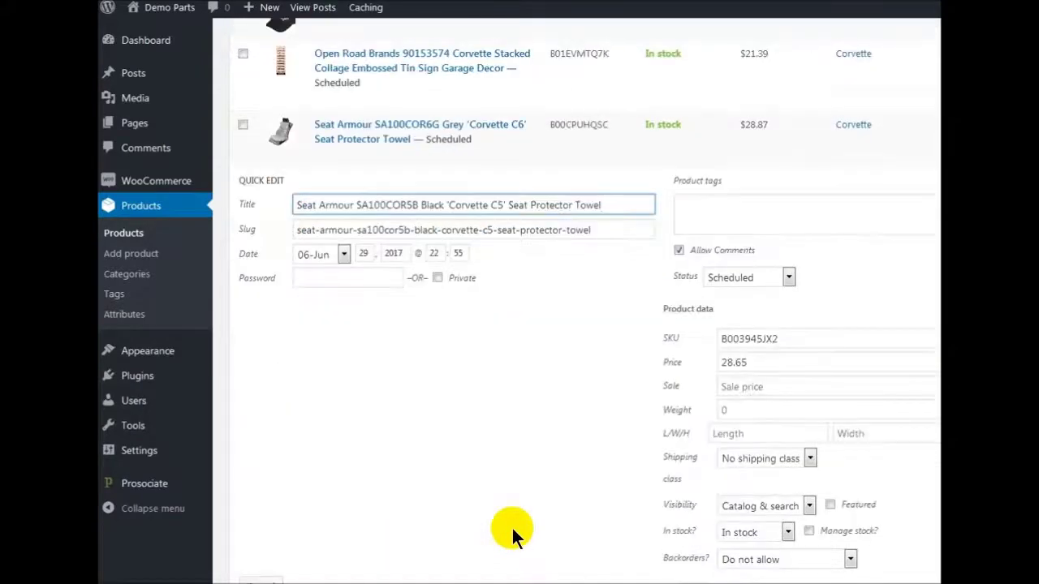
click(265, 488)
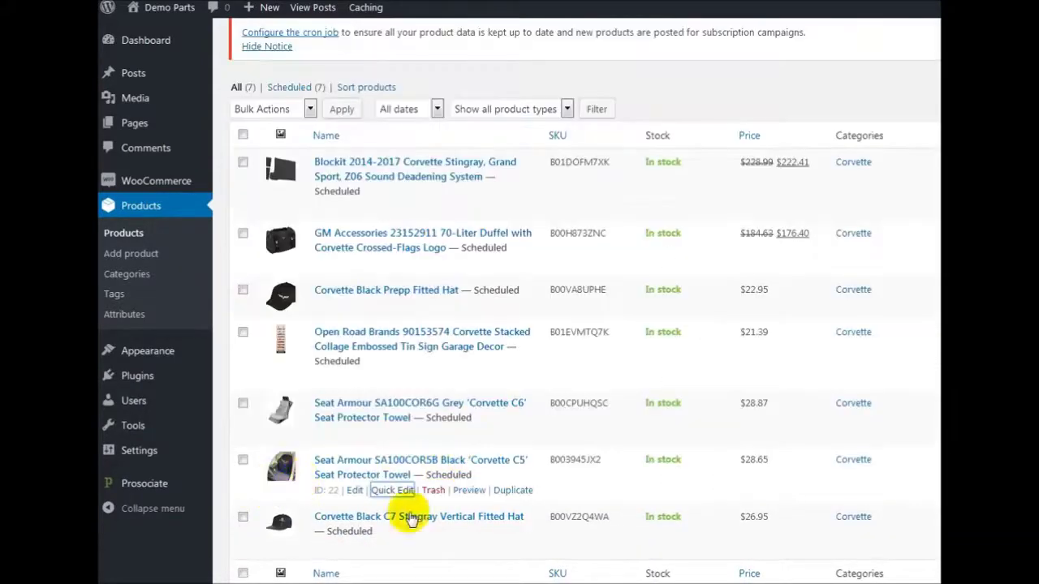
- Open Quick Edit for the Corvette Black C7 Stingray hat, scheduled for June 29, 2017
click(393, 548)
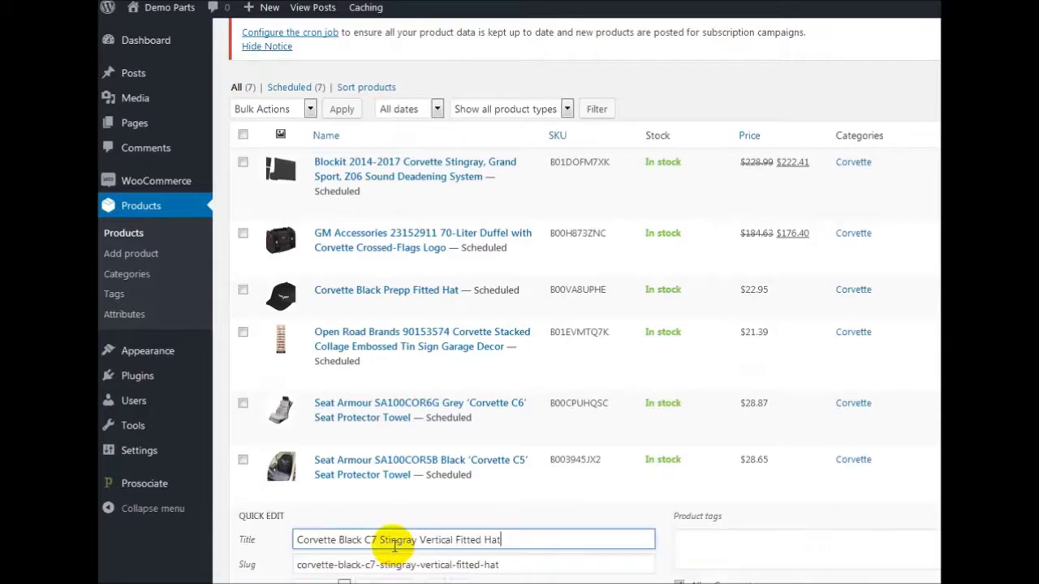
scroll(537, 470, down, 4)
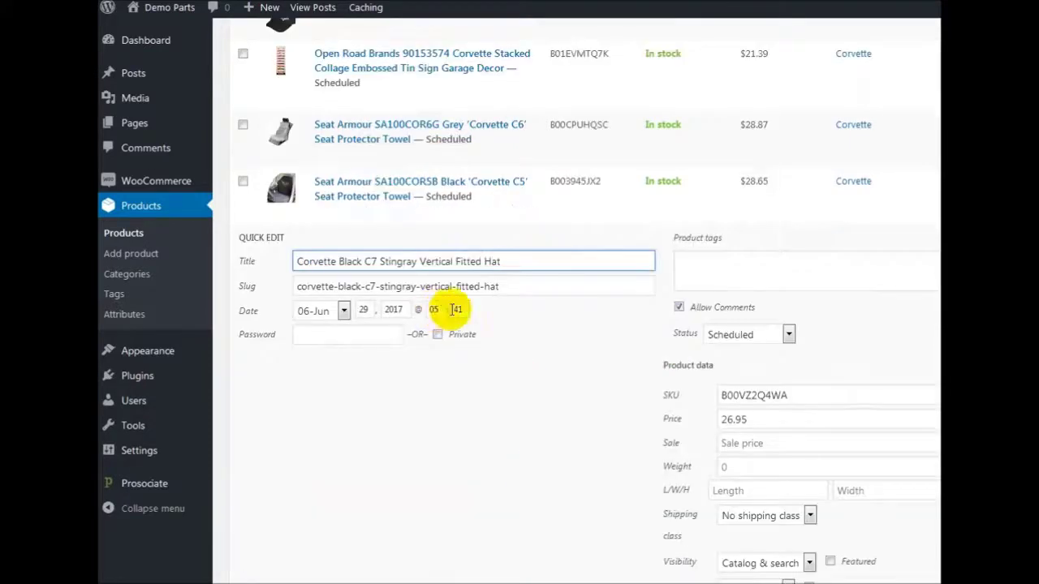
scroll(567, 402, up, 5)
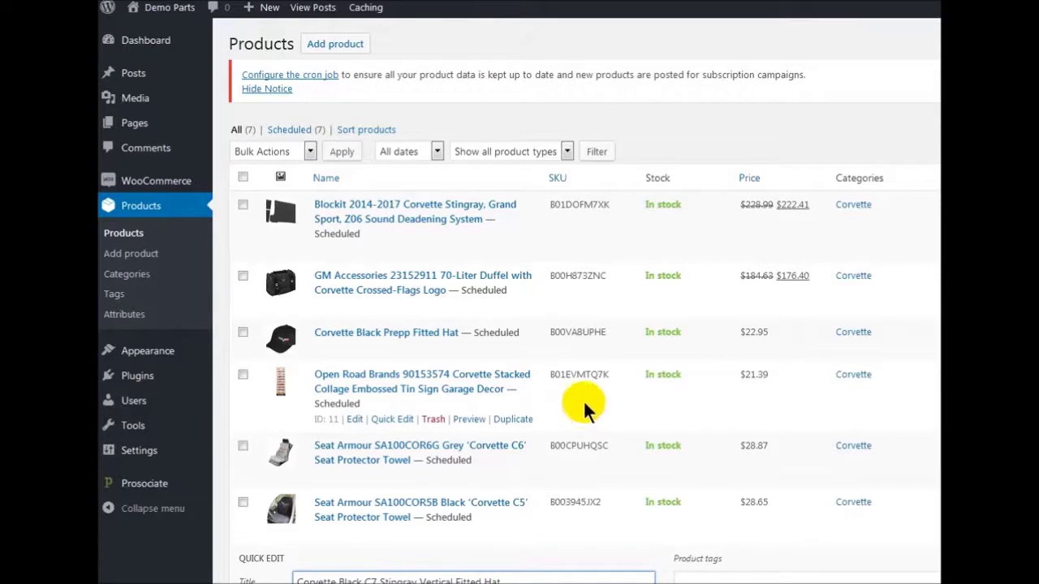
scroll(584, 398, down, 3)
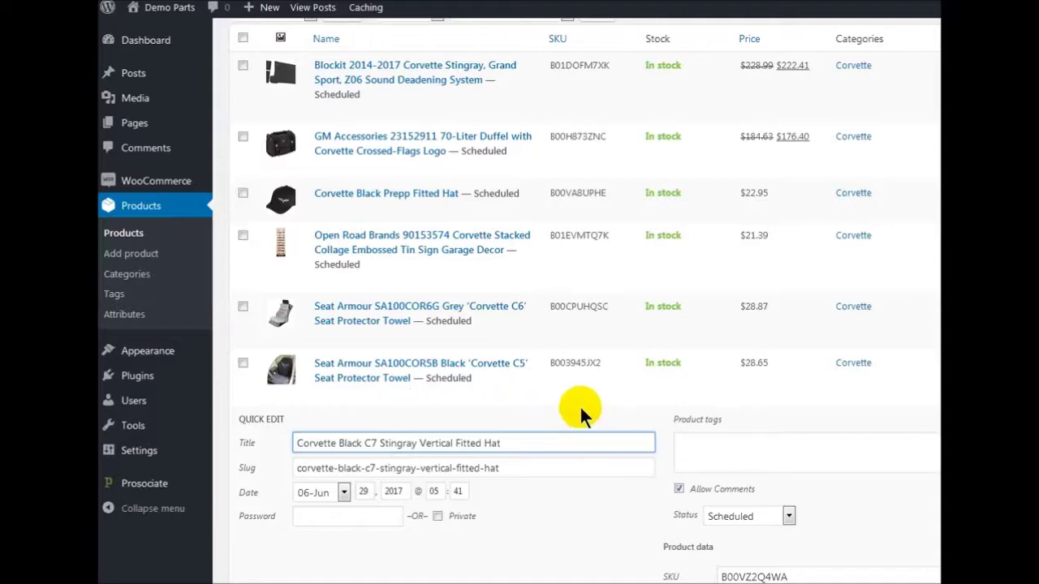
scroll(579, 405, up, 3)
scroll(579, 405, down, 6)
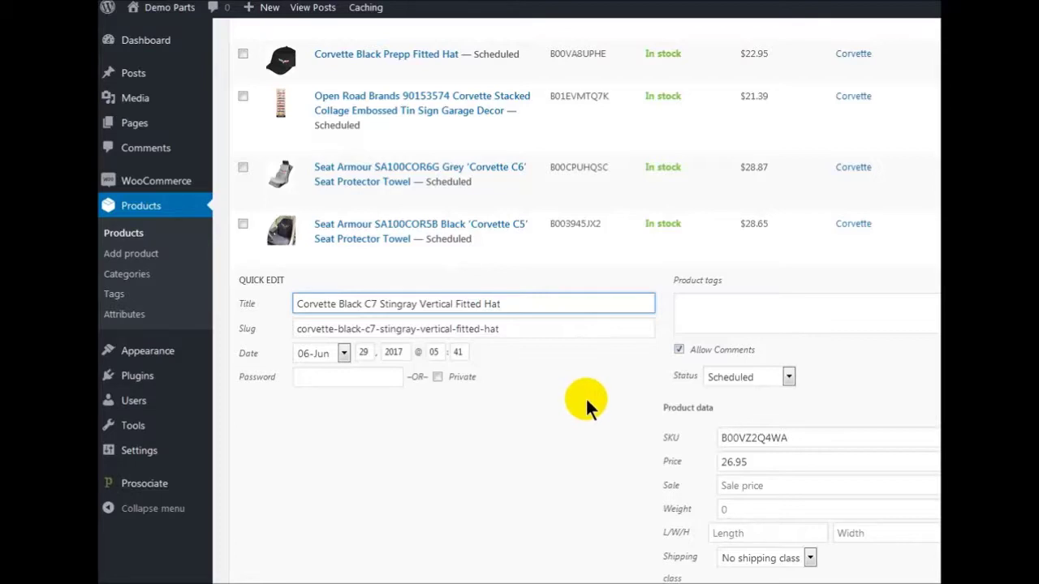
scroll(585, 397, up, 6)
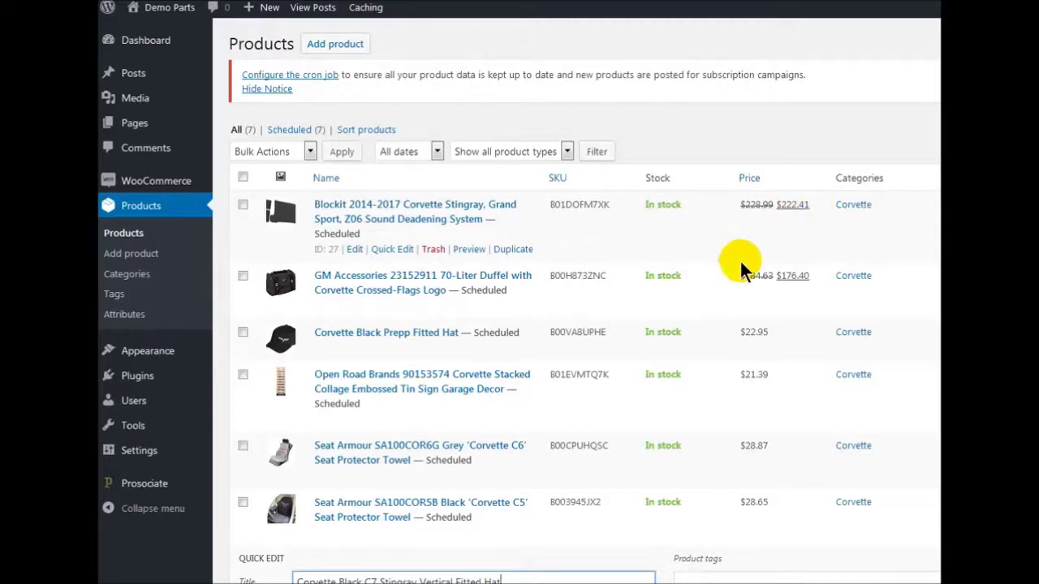
scroll(666, 280, down, 2)
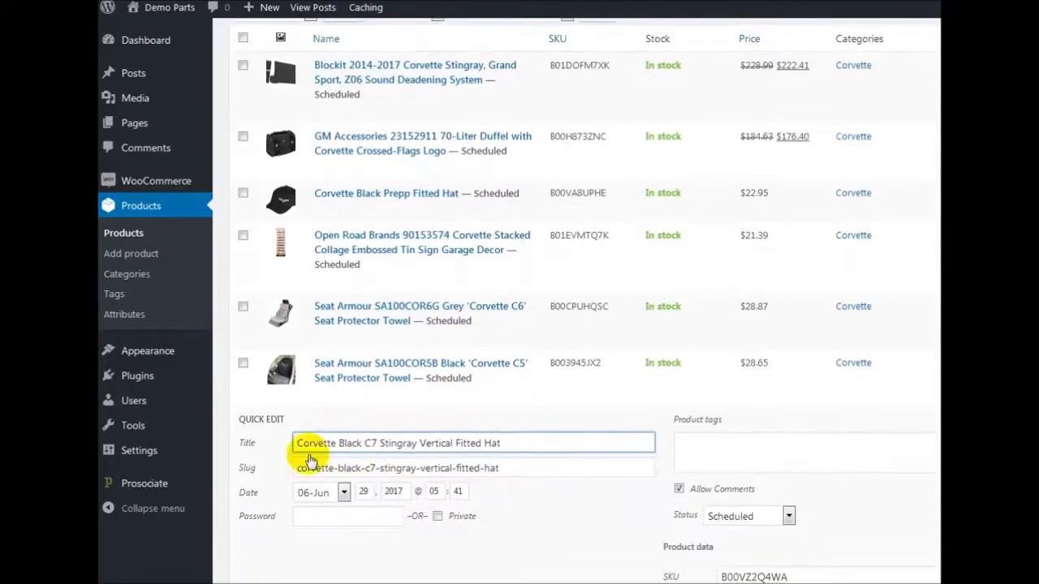
mouse_move(146, 485)
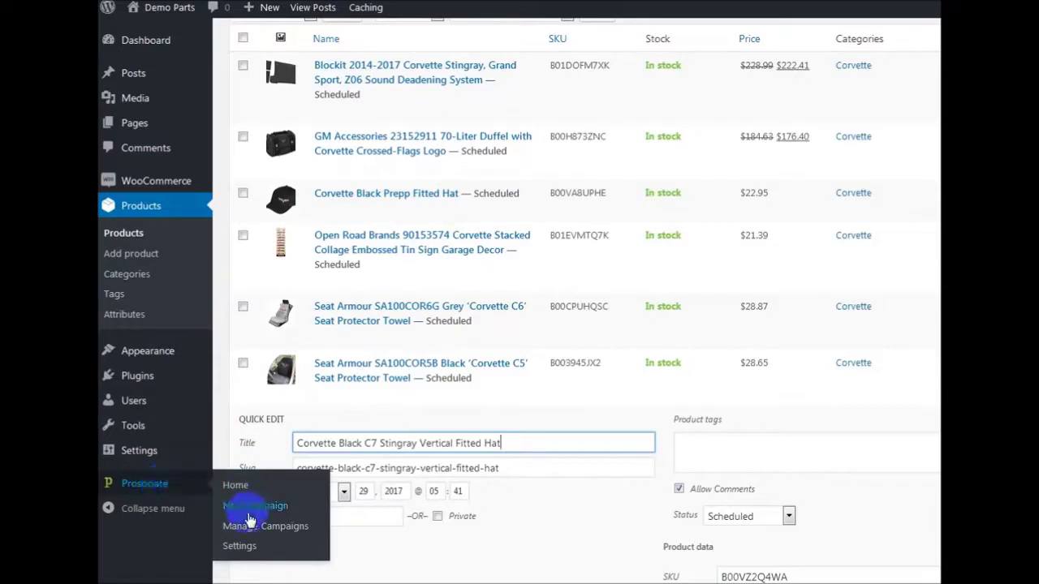
- Edit the corvette campaign from Manage Campaigns, showing its Automotive search with 9 selected results
click(268, 532)
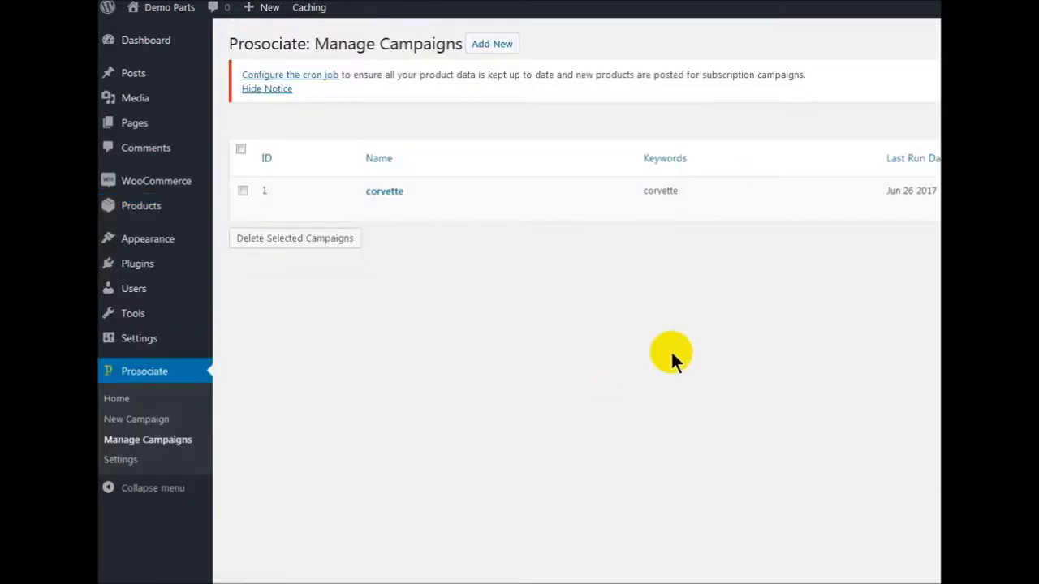
mouse_move(565, 205)
mouse_move(378, 215)
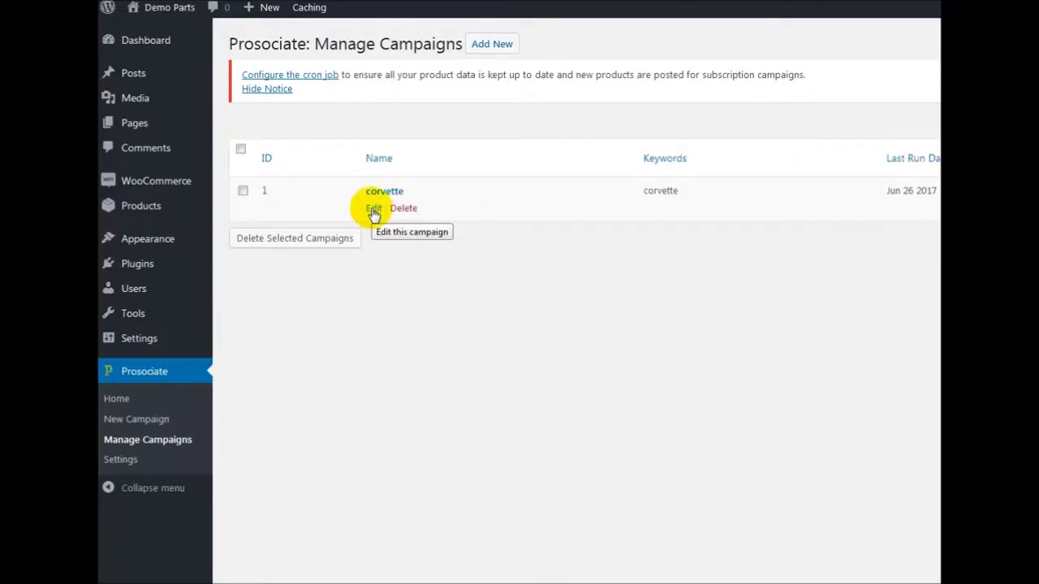
click(374, 213)
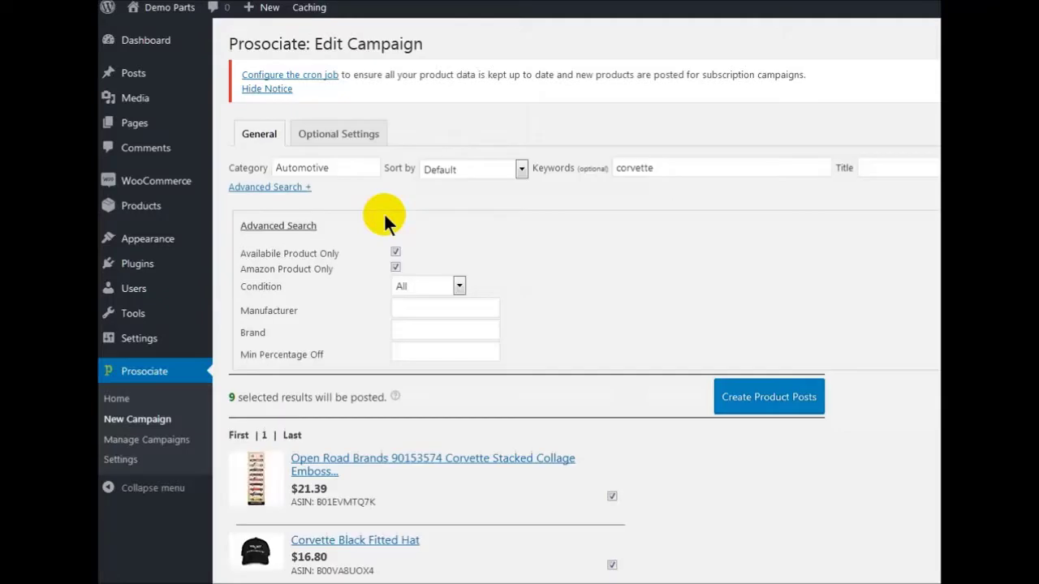
scroll(630, 247, down, 4)
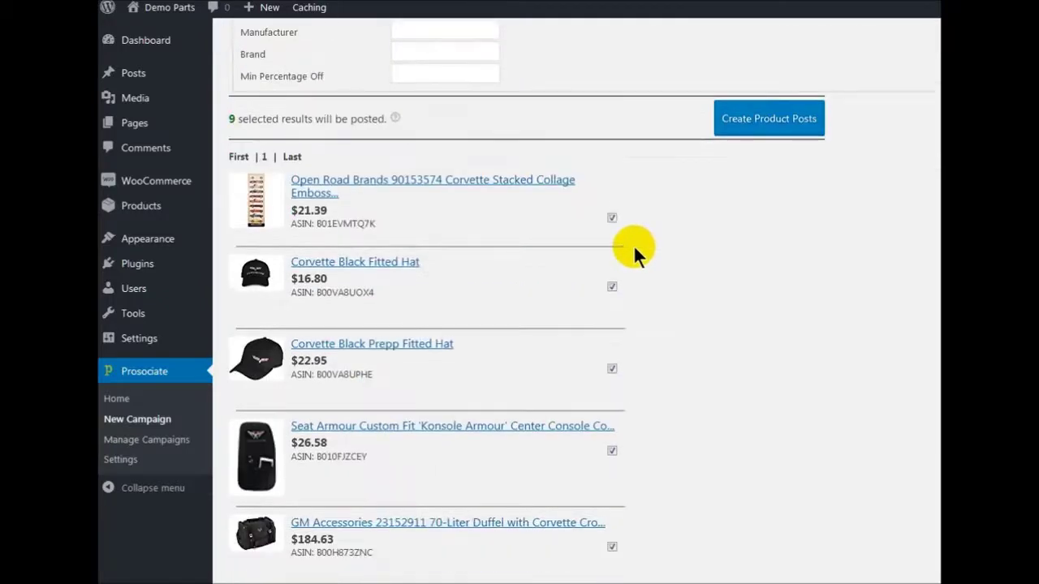
scroll(633, 245, up, 4)
click(522, 169)
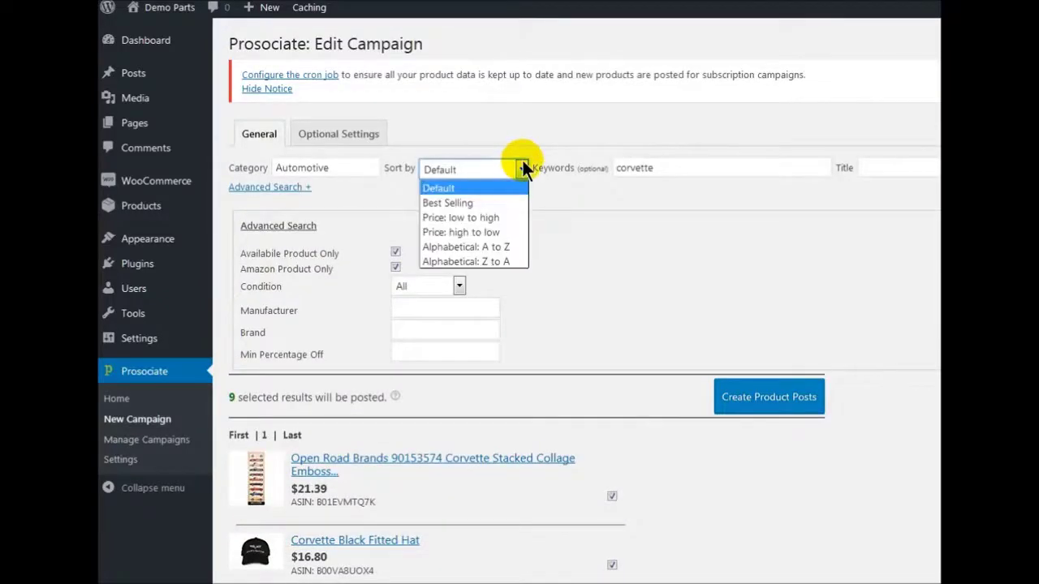
click(485, 233)
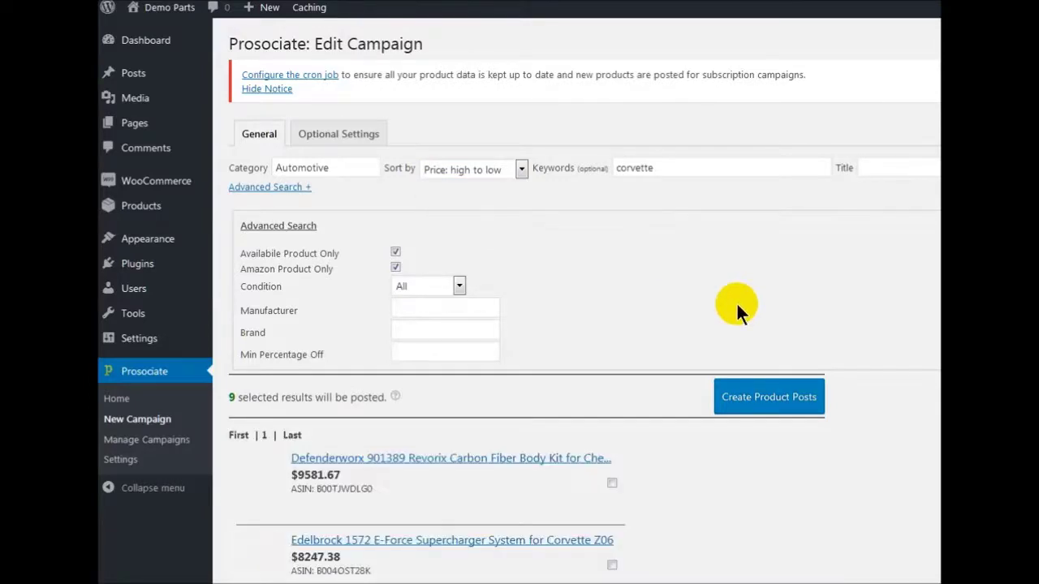
scroll(738, 306, down, 3)
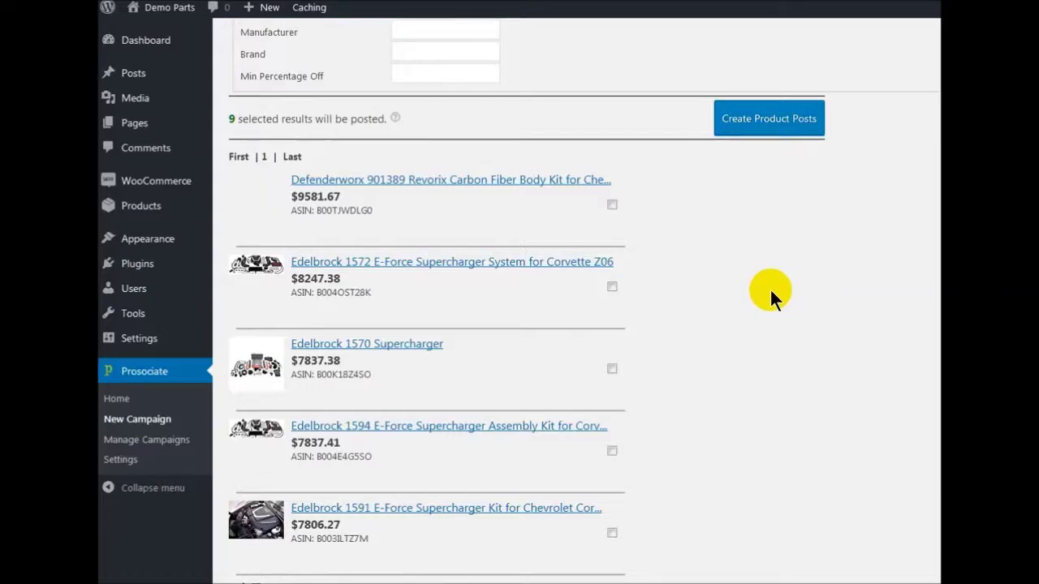
scroll(771, 297, down, 5)
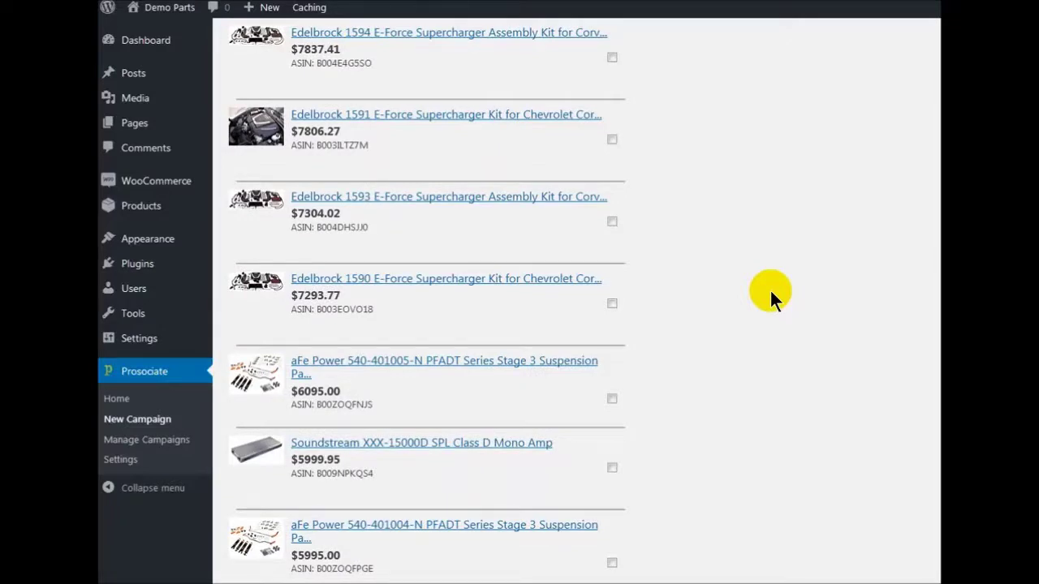
scroll(770, 292, up, 5)
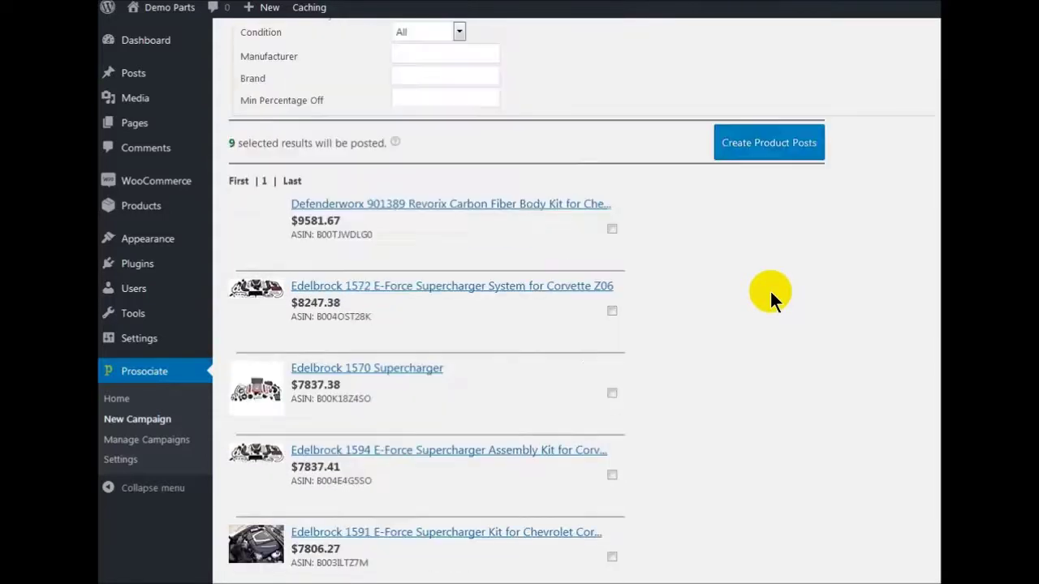
scroll(768, 291, up, 3)
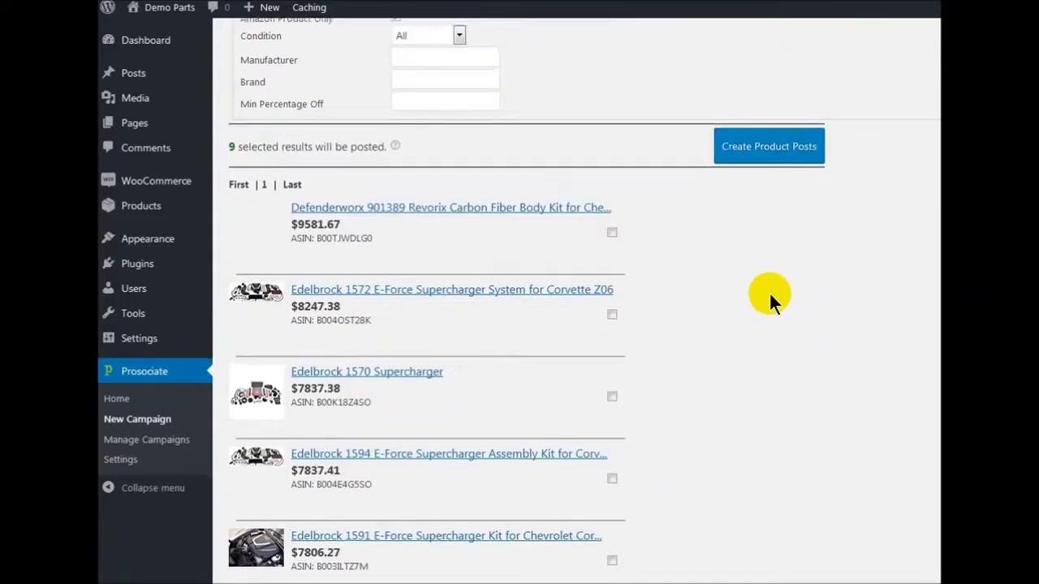
scroll(658, 323, down, 3)
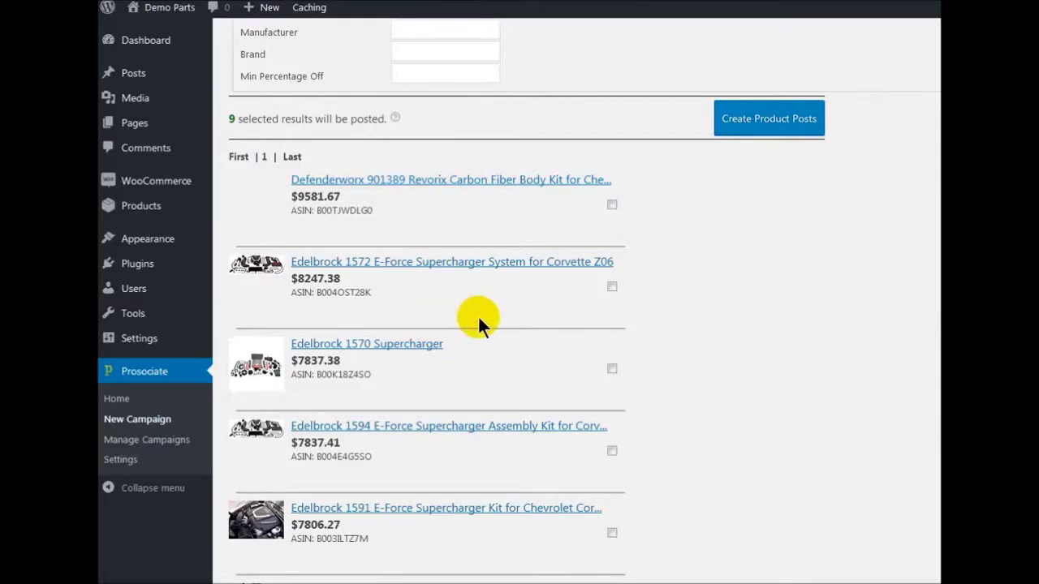
scroll(479, 321, up, 4)
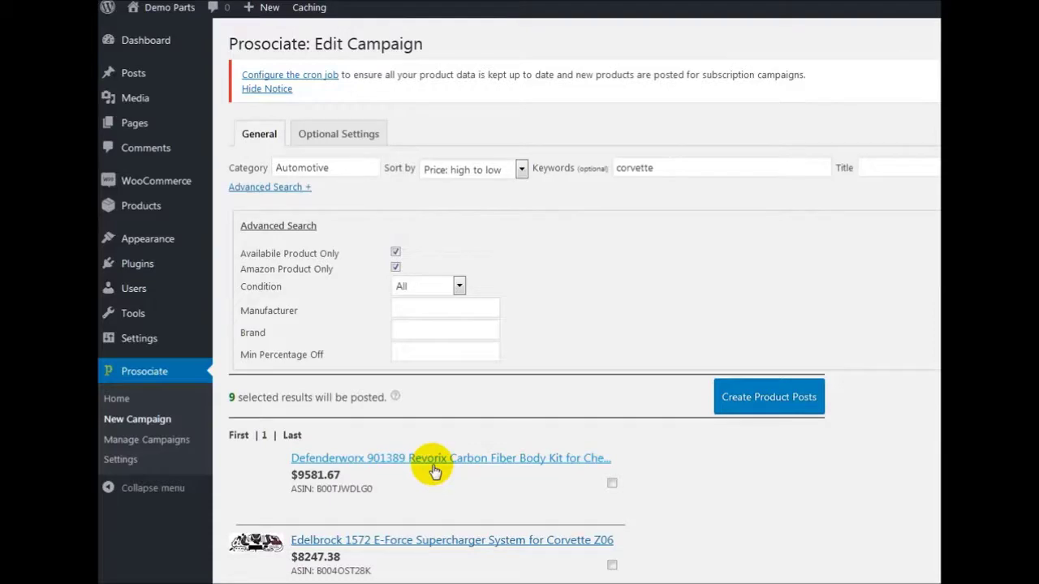
scroll(434, 471, down, 6)
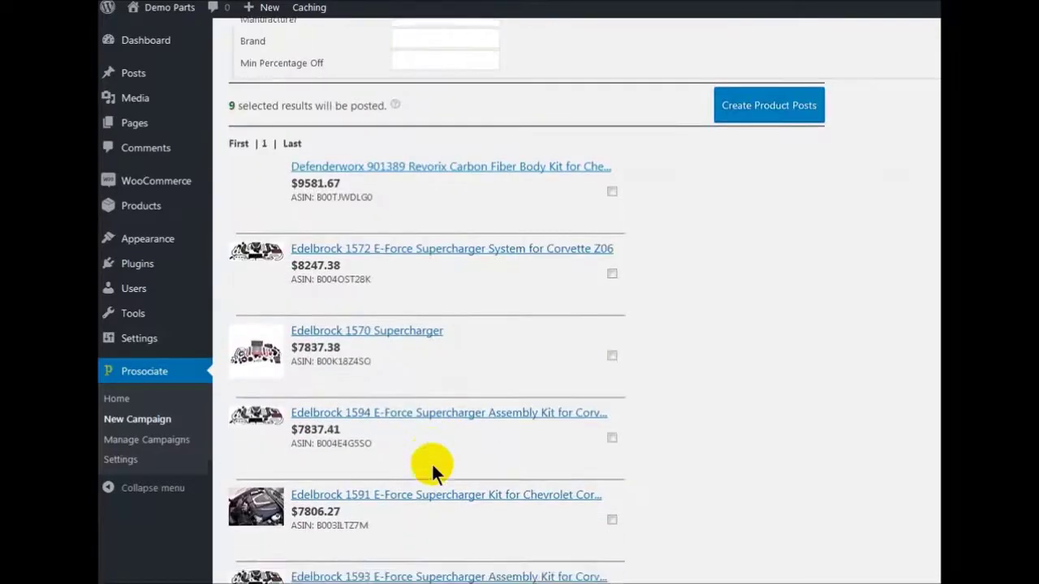
scroll(431, 462, down, 3)
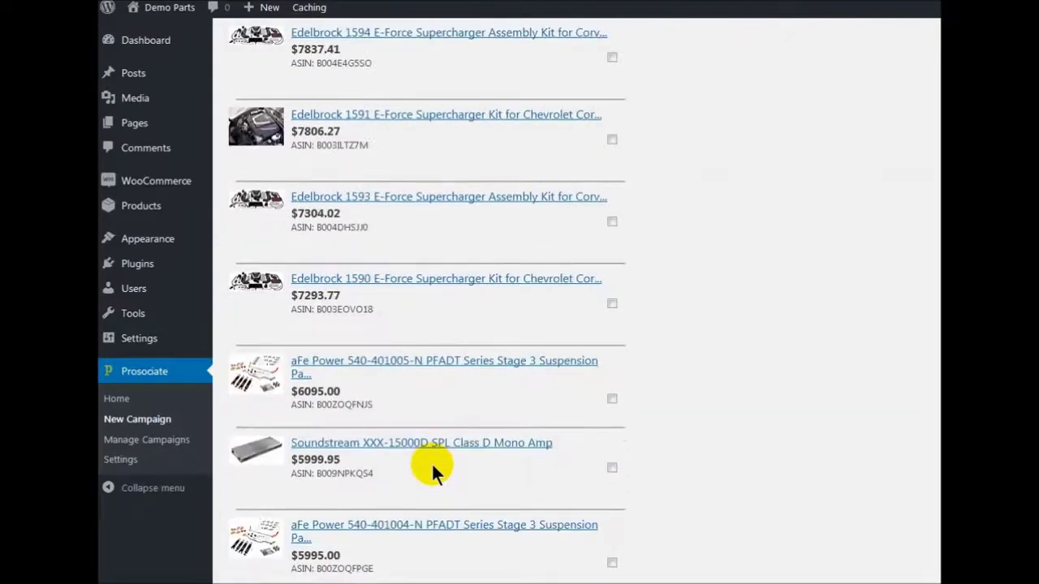
scroll(431, 463, up, 8)
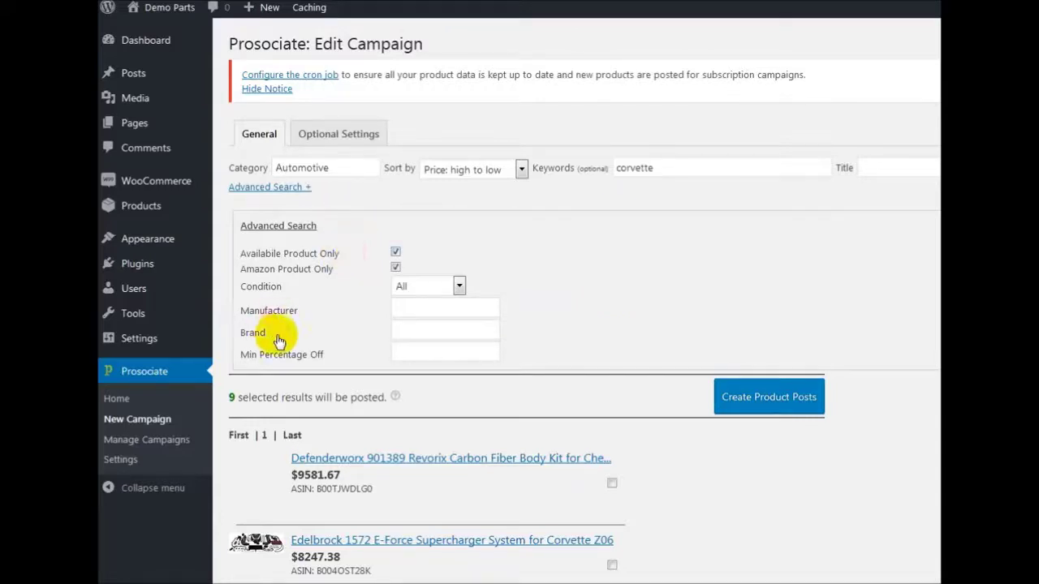
- Check the Products list, then reopen the corvette campaign for editing from Manage Campaigns
mouse_move(167, 243)
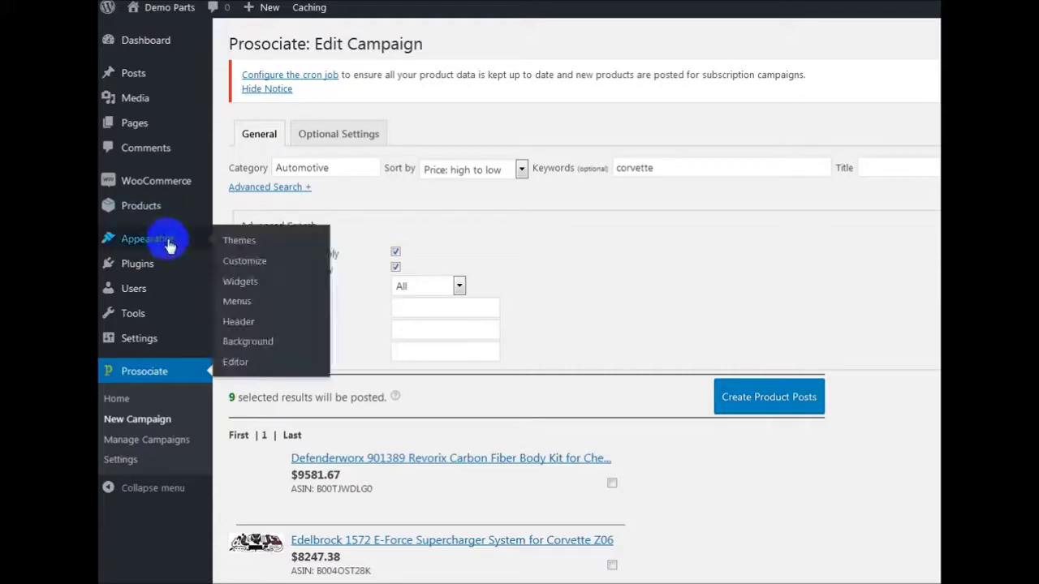
mouse_move(149, 213)
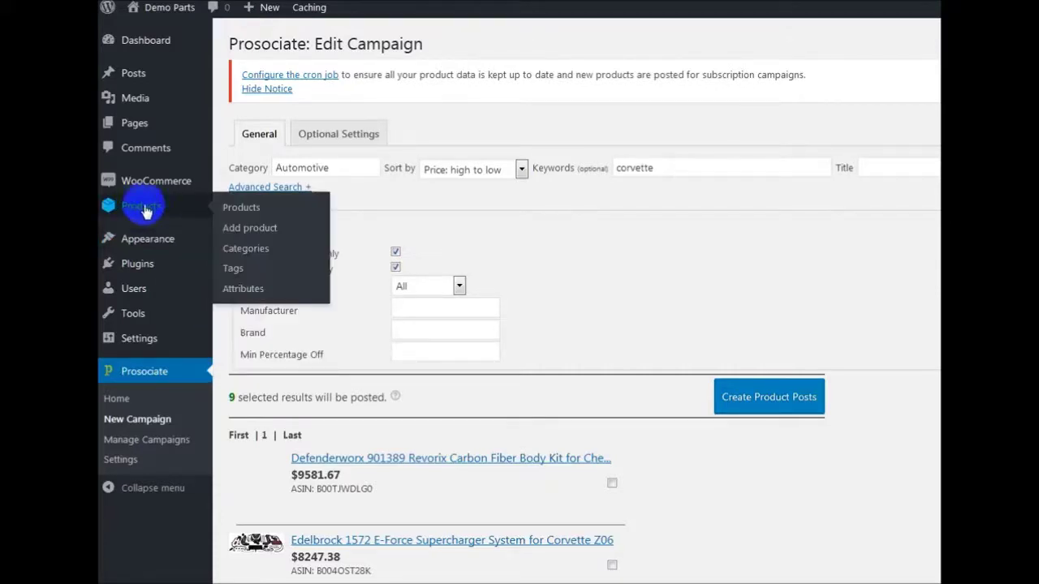
click(242, 210)
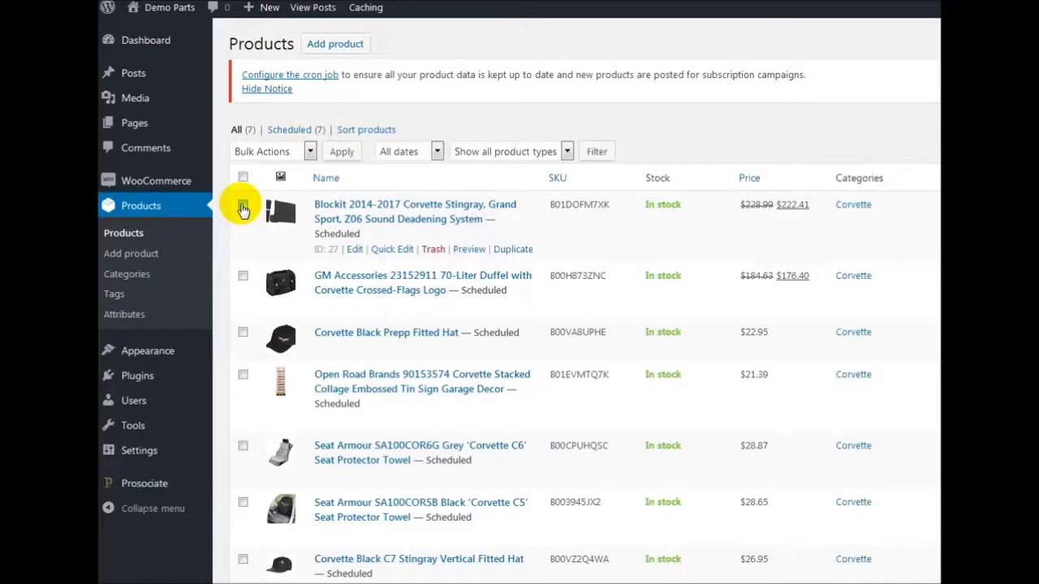
click(154, 484)
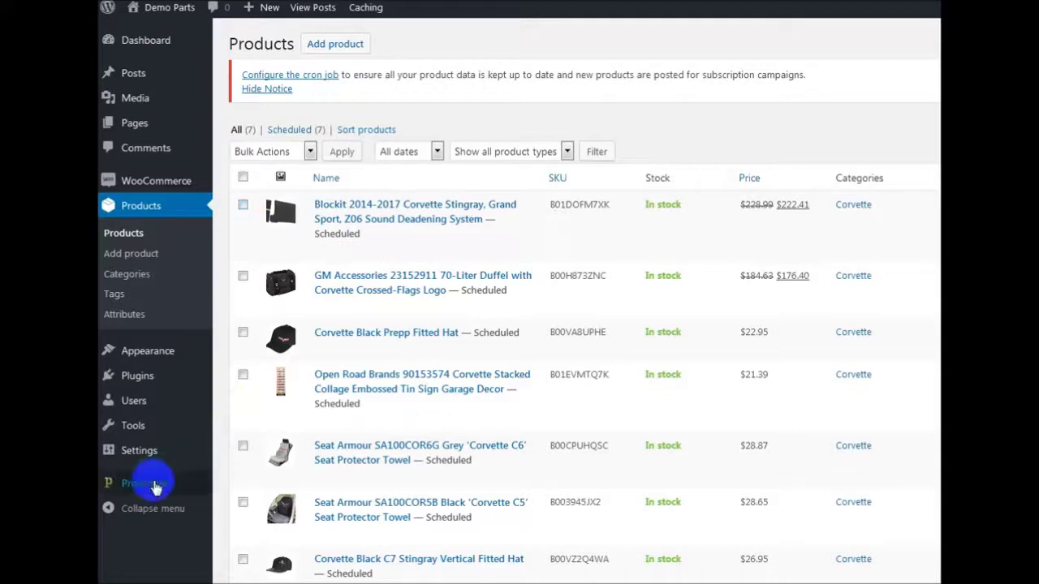
mouse_move(154, 484)
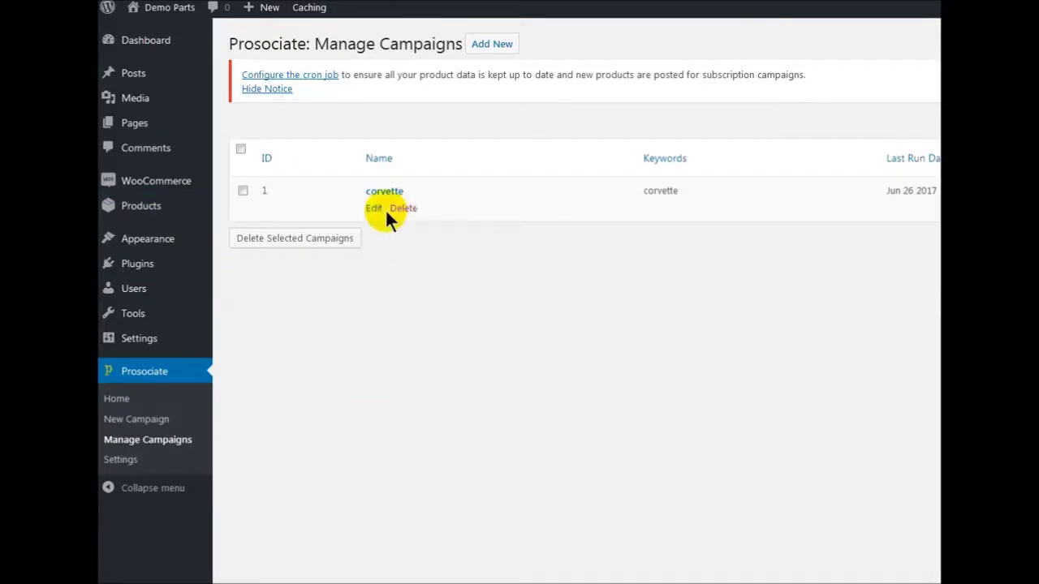
click(374, 209)
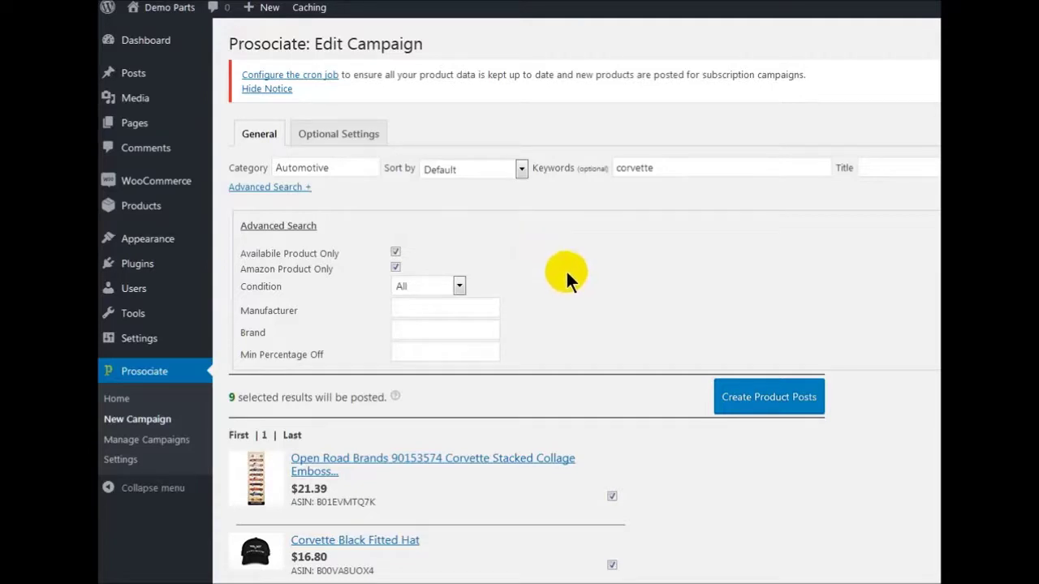
- Sort the corvette campaign results by Price: high to low, led by the $9581.67 Defenderworx kit
click(521, 170)
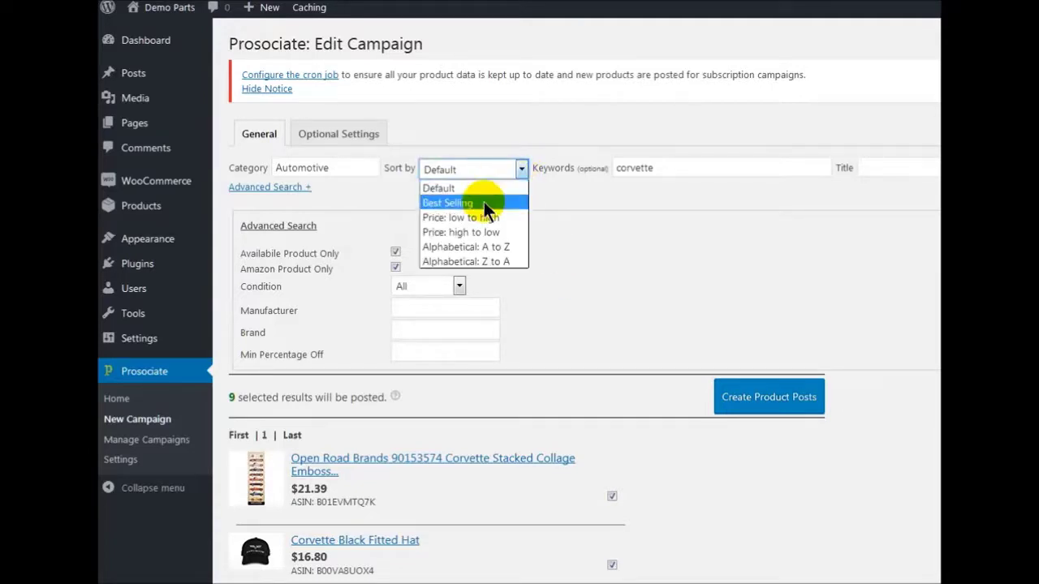
click(479, 232)
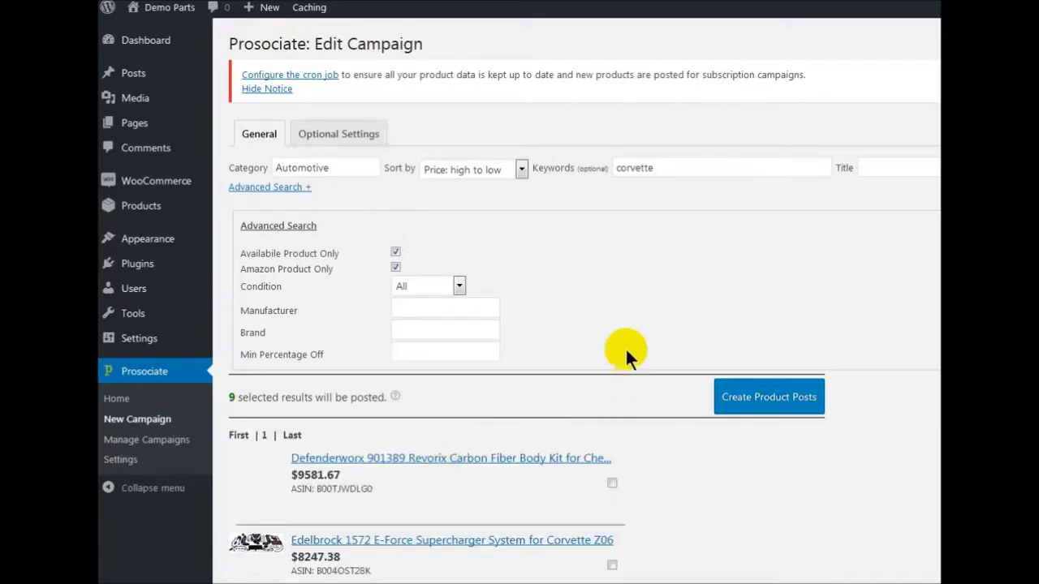
scroll(625, 382, down, 3)
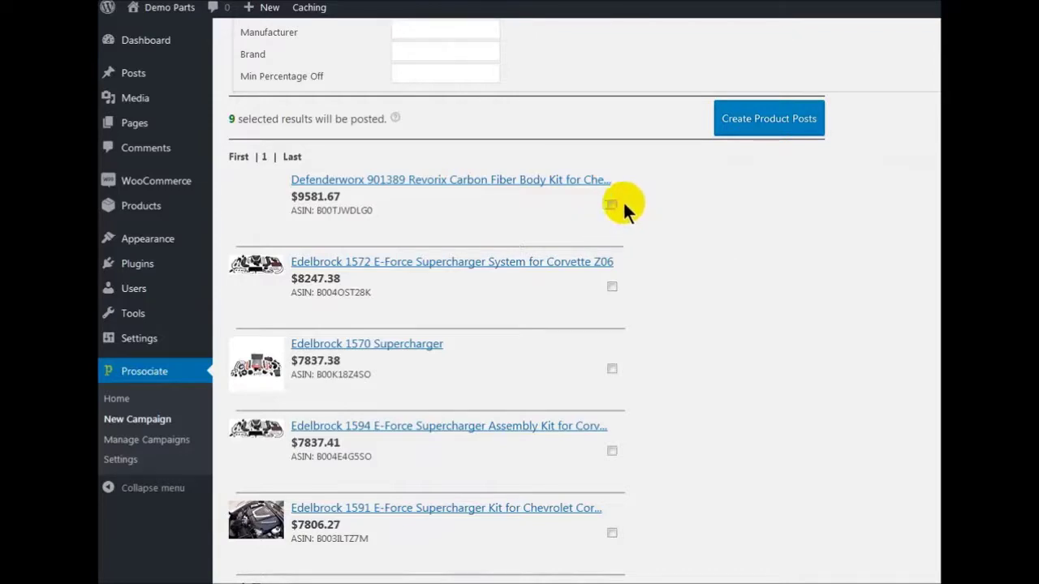
- Tick Edelbrock 1572, 1570, 1594, 1591, the aFe 540-401005-N kit and Soundstream XXX-15000D amp
click(612, 287)
click(613, 370)
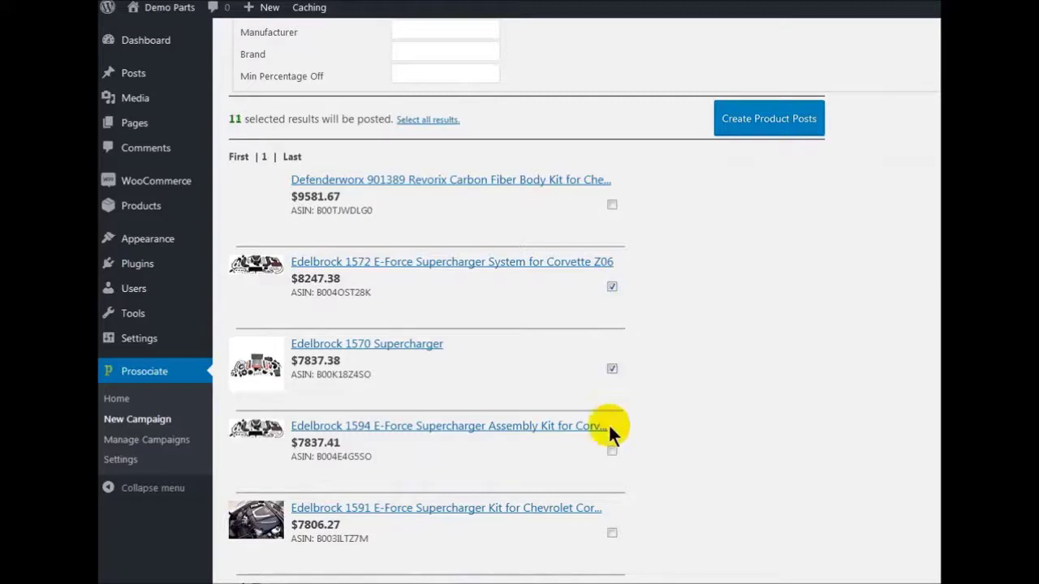
click(613, 451)
scroll(714, 406, down, 3)
click(613, 255)
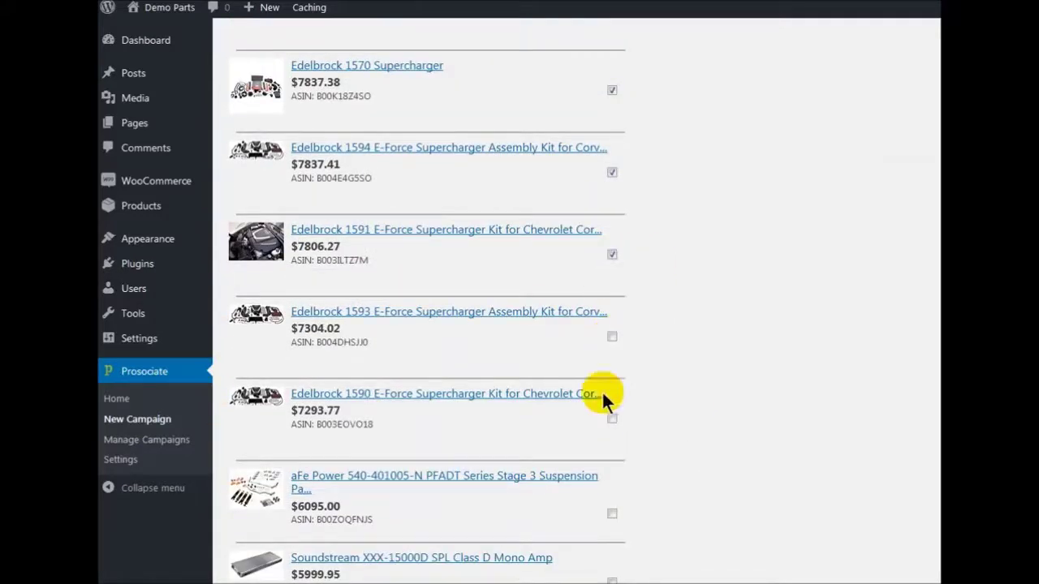
click(608, 512)
scroll(723, 438, down, 2)
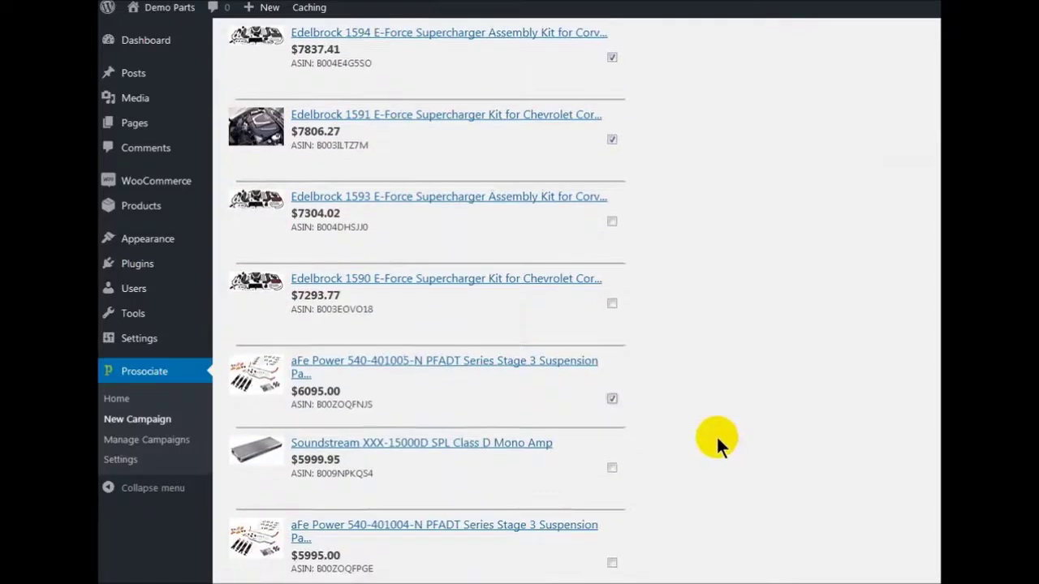
click(612, 469)
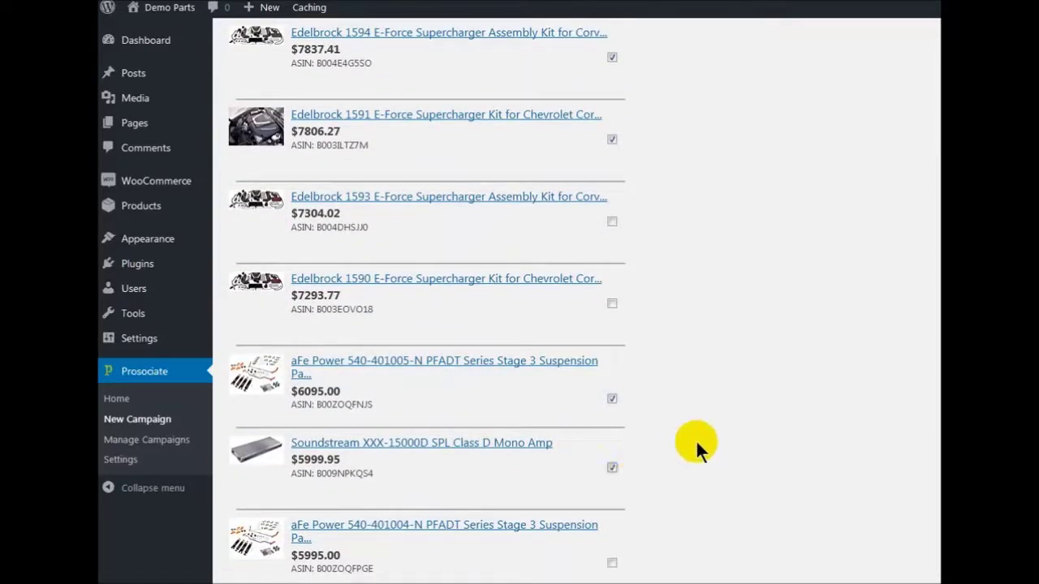
scroll(698, 443, up, 5)
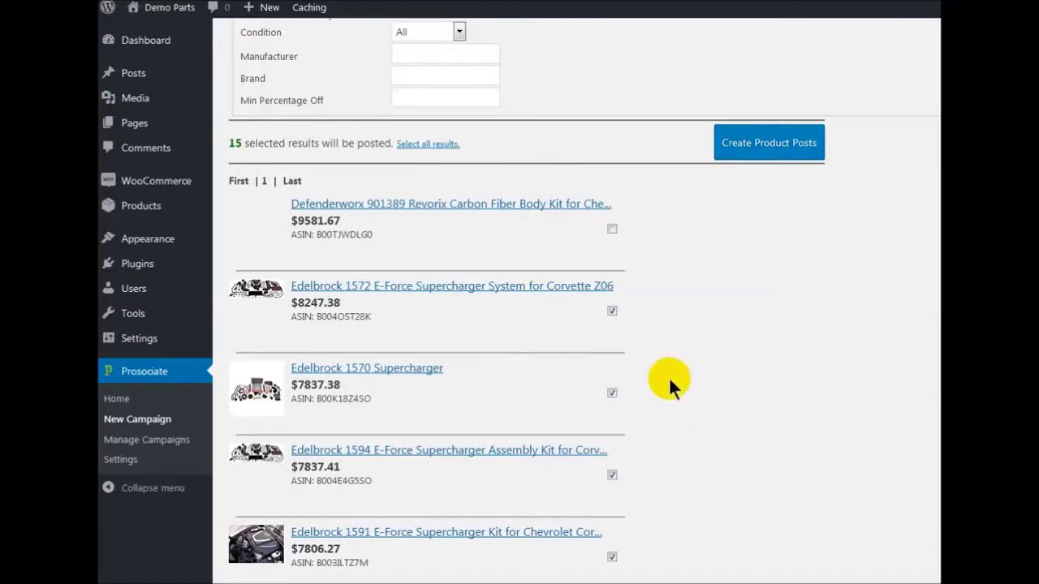
- Reset the selection, then reselect Edelbrock 1572, the aFe kit, Edelbrock 1570 and 1594 for six picks
click(427, 144)
scroll(435, 139, up, 3)
scroll(705, 292, down, 5)
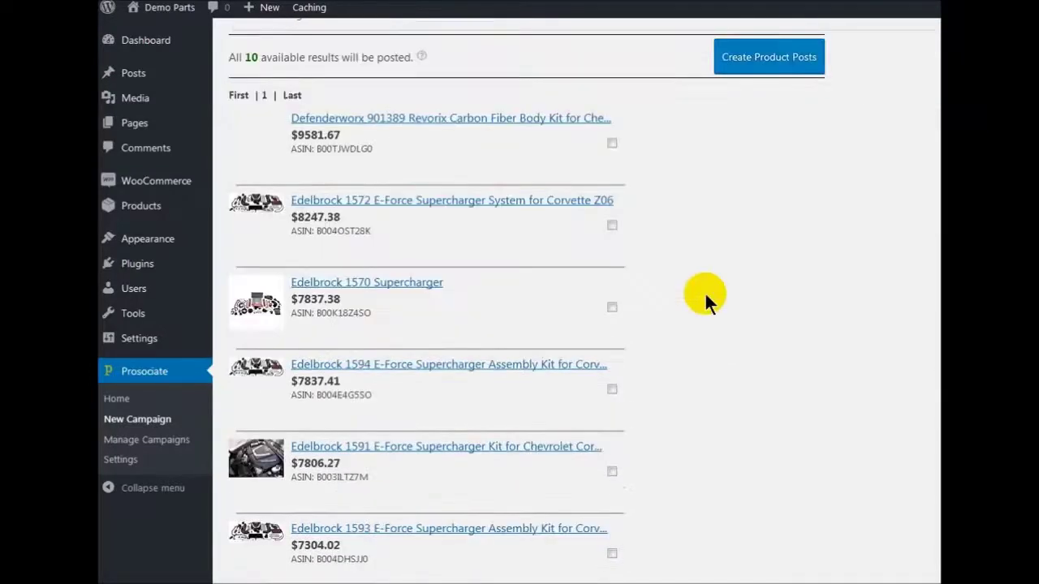
scroll(706, 291, up, 2)
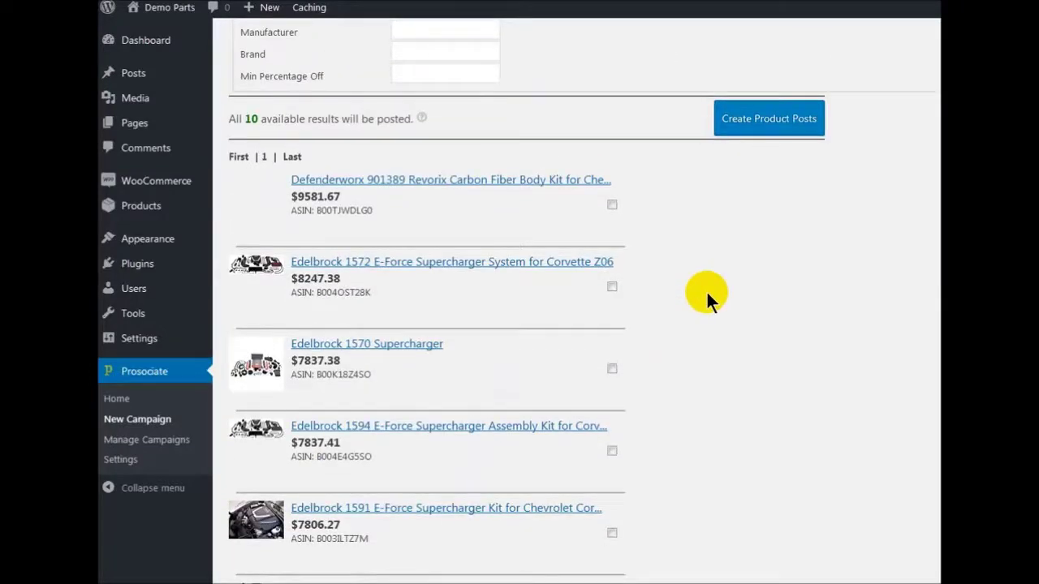
click(612, 289)
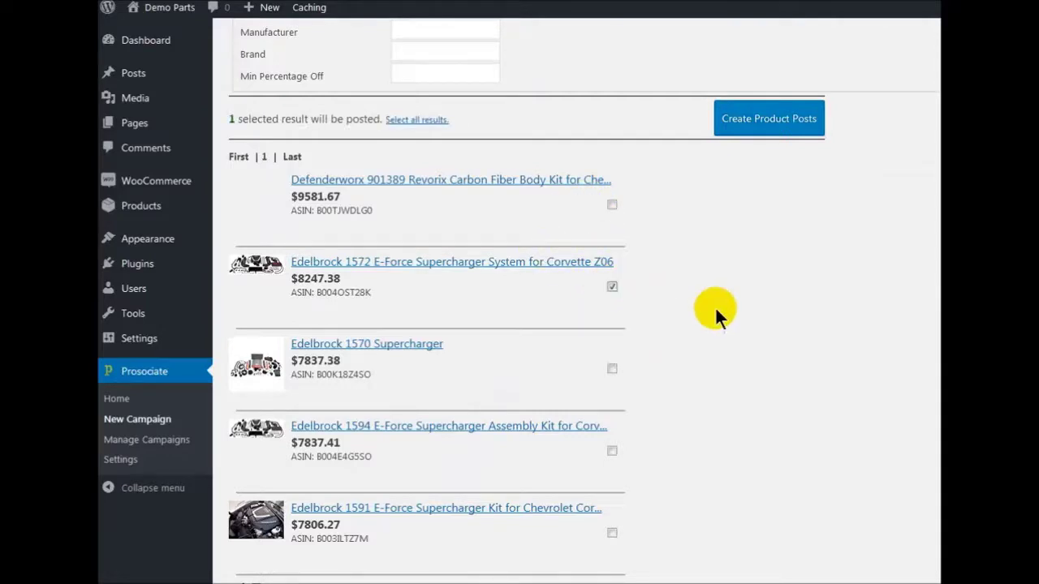
scroll(719, 310, down, 3)
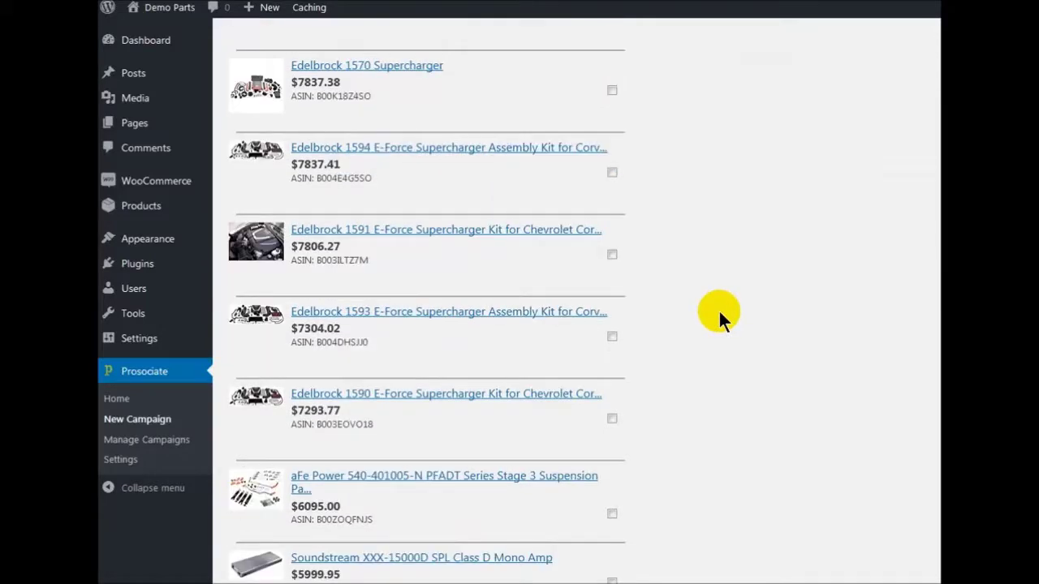
scroll(719, 311, down, 1)
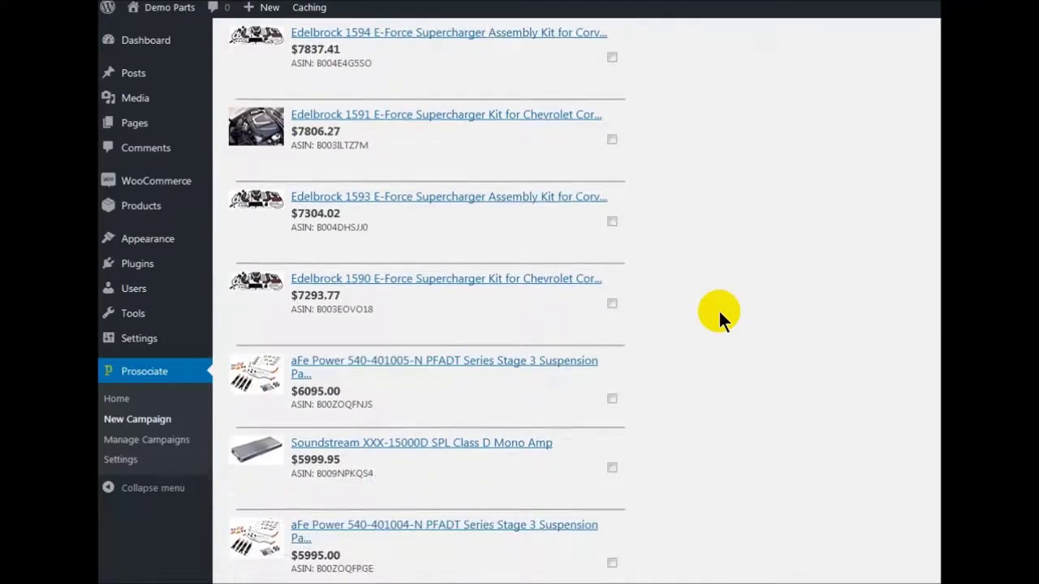
click(614, 401)
scroll(752, 467, up, 1)
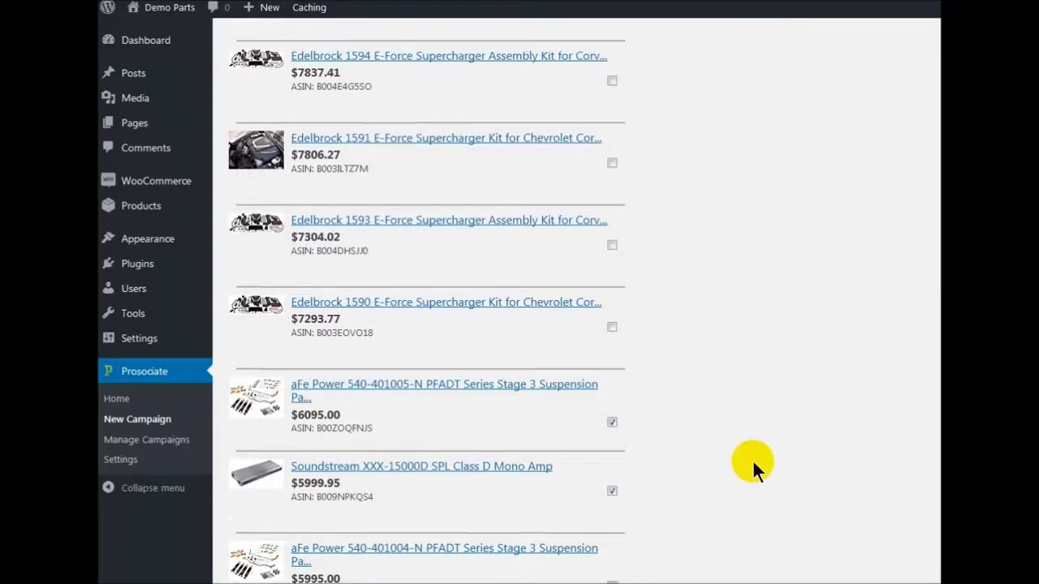
scroll(752, 467, up, 5)
click(612, 393)
click(612, 476)
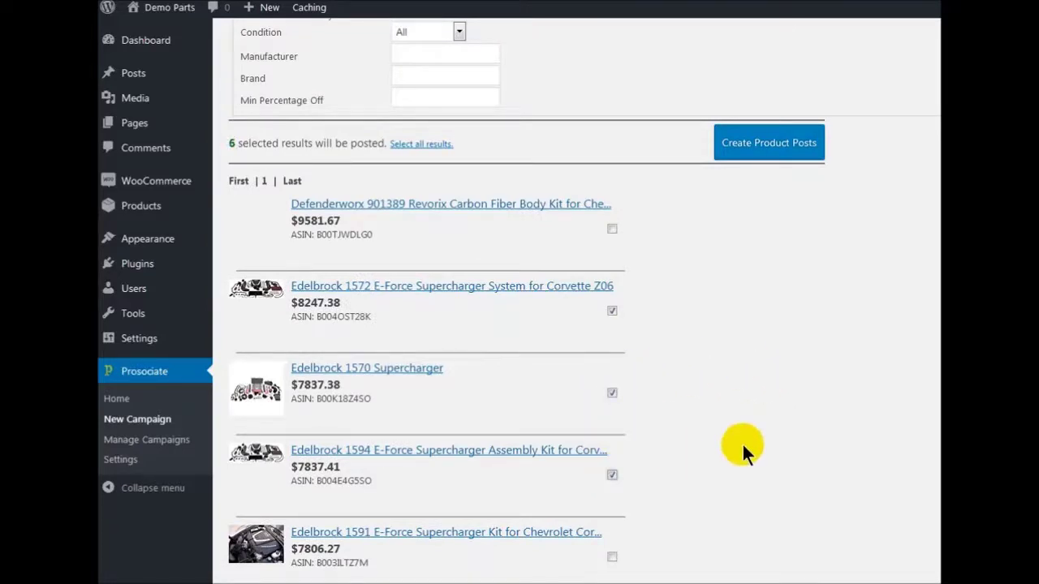
scroll(739, 444, up, 3)
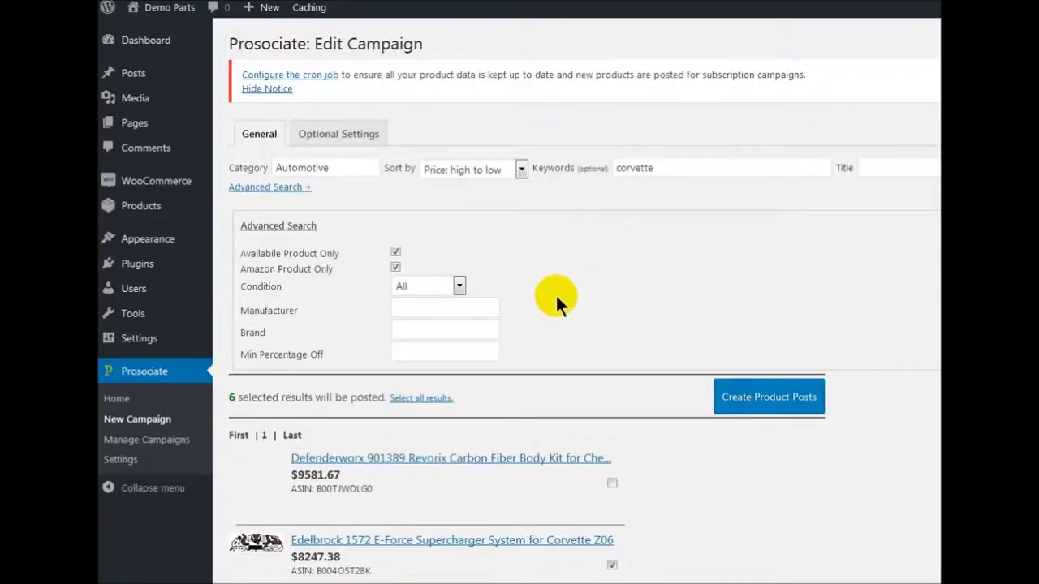
- In Optional Settings, give all products one specified post date and stop posting child products
click(342, 135)
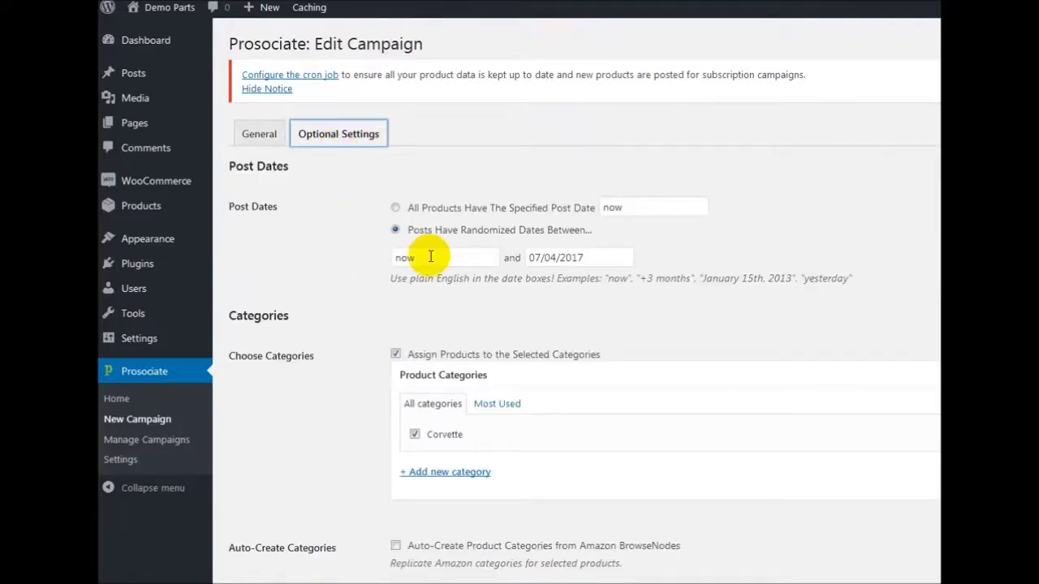
click(396, 210)
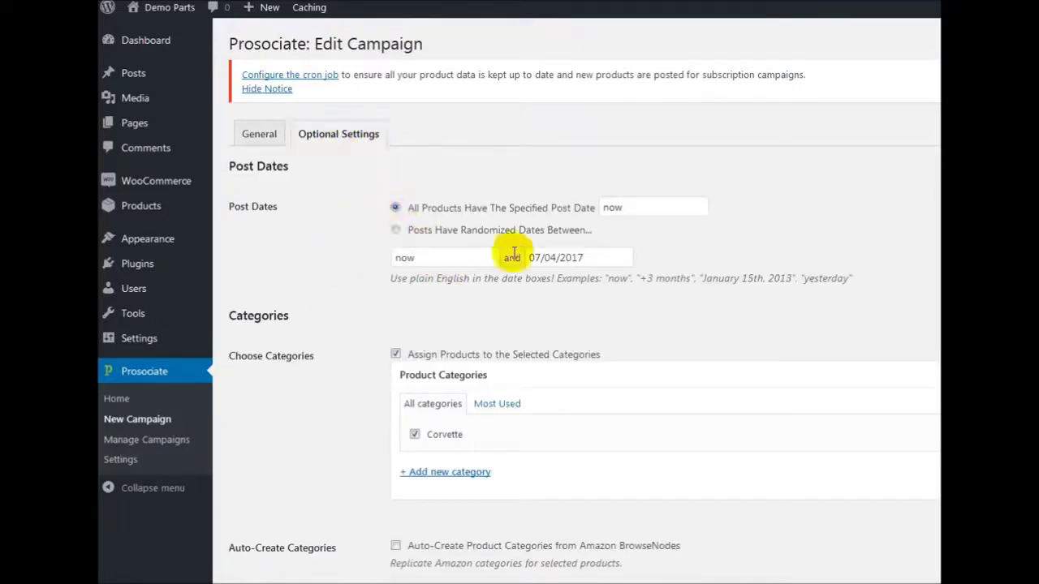
scroll(727, 305, down, 3)
scroll(727, 308, down, 3)
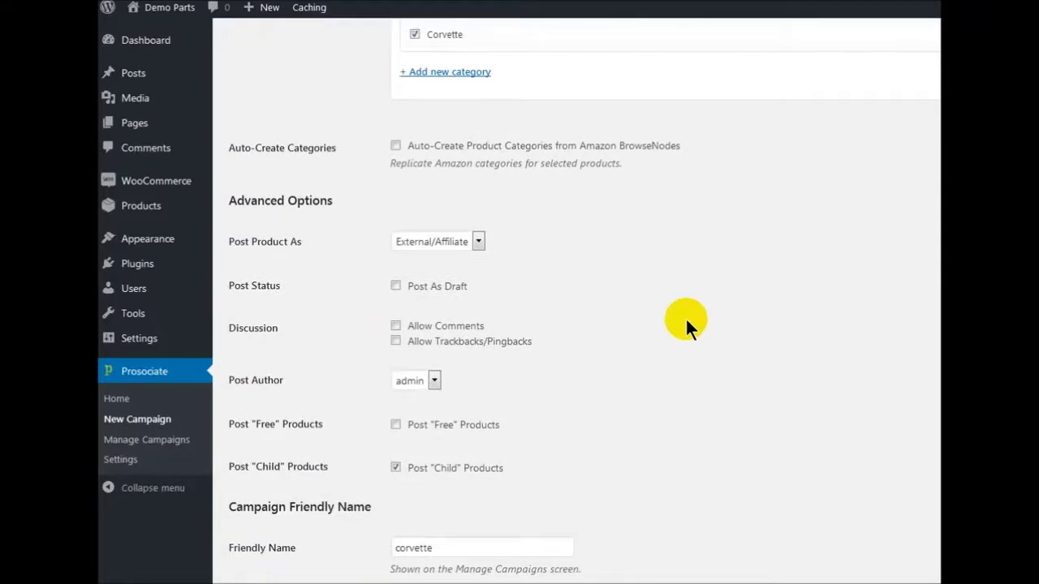
click(396, 468)
scroll(671, 315, up, 5)
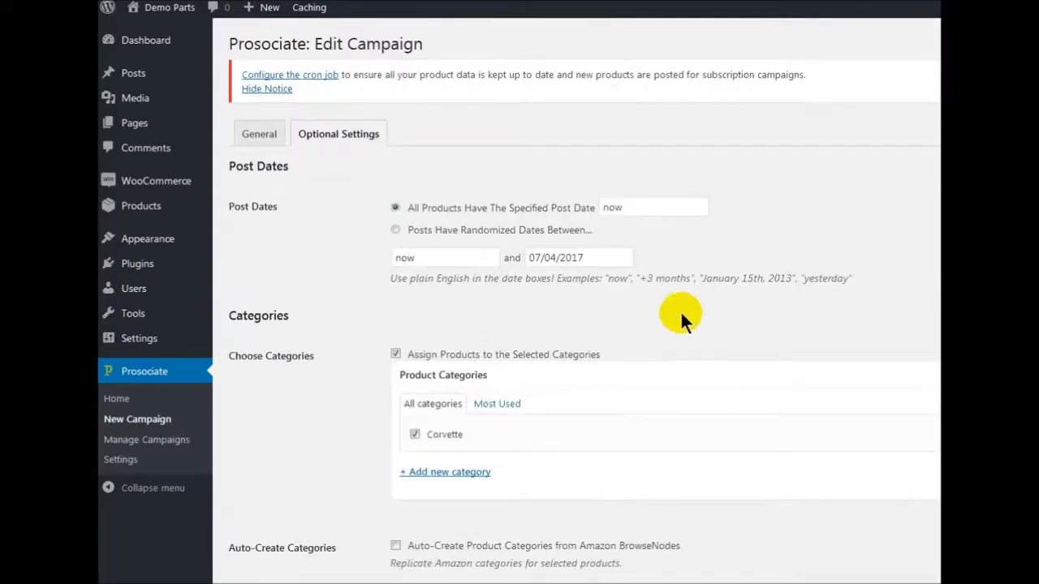
click(255, 134)
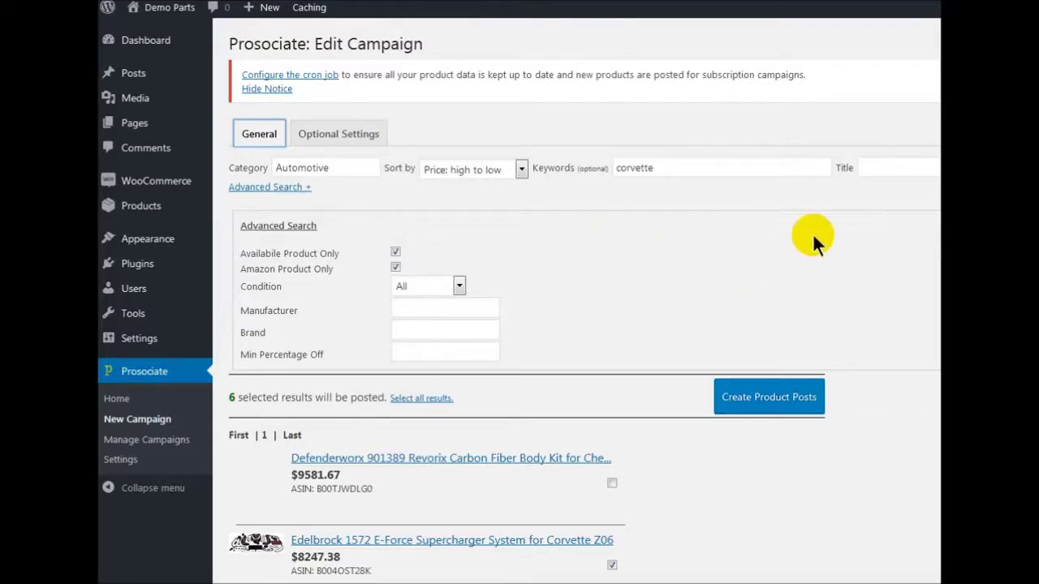
- Create product posts for the six selected Corvette products and let progress reach 100%
scroll(617, 324, down, 3)
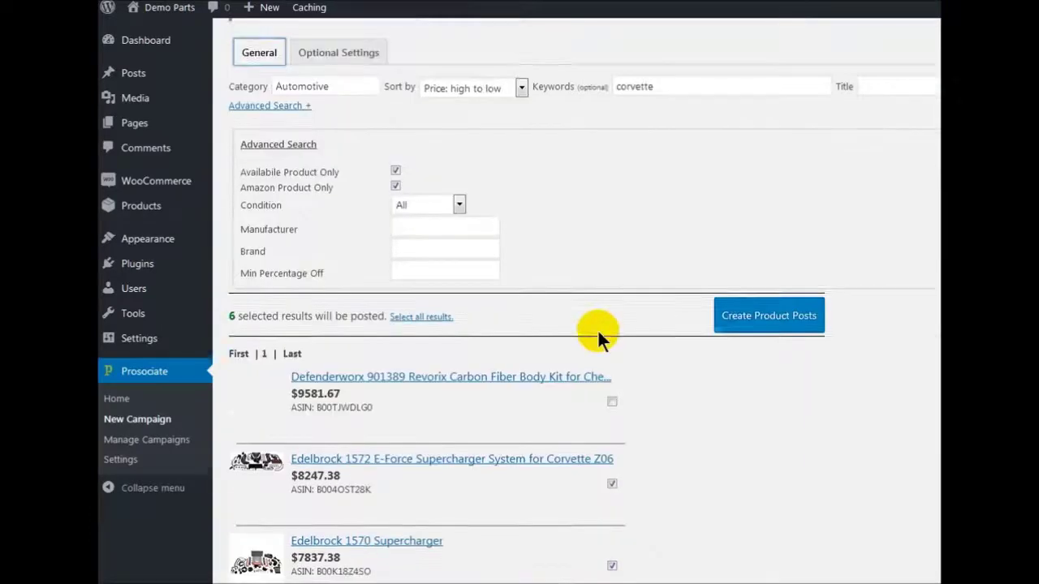
click(763, 261)
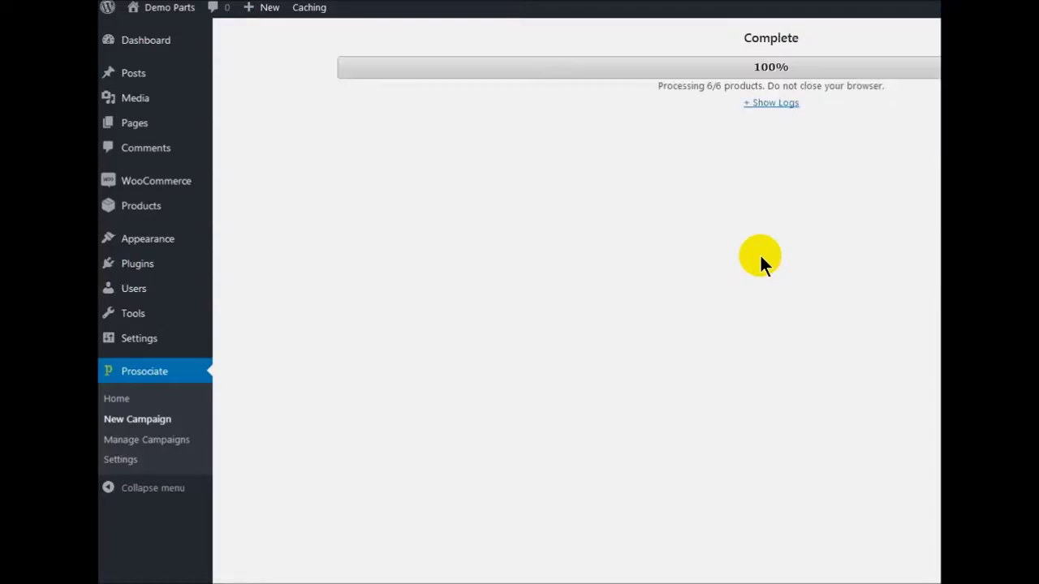
- Show the posting log listing each product's import steps, from meta fields to image downloads
click(771, 103)
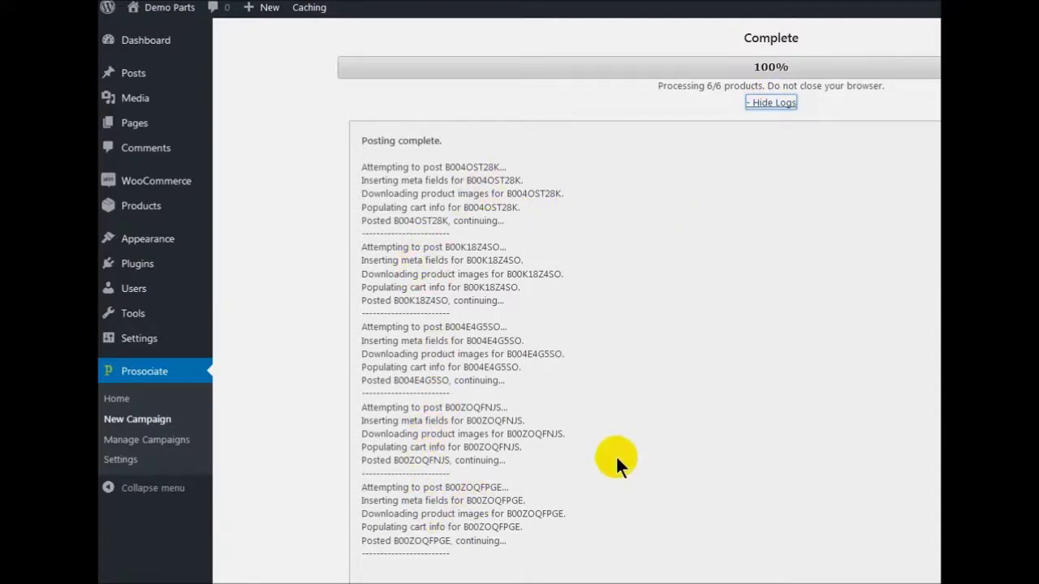
mouse_move(139, 19)
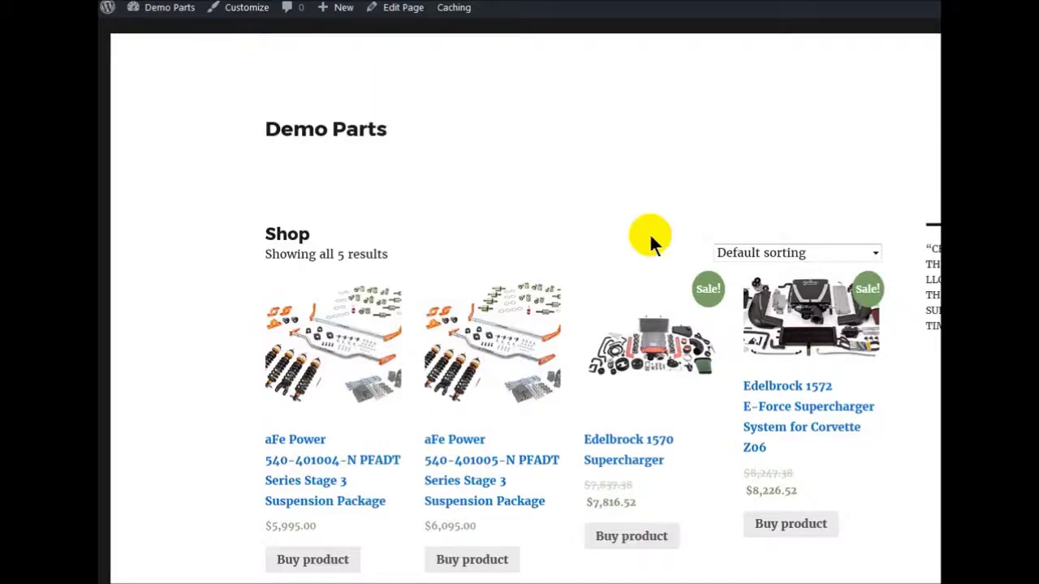
scroll(660, 255, down, 1)
scroll(659, 248, down, 3)
scroll(653, 255, up, 4)
scroll(643, 272, down, 2)
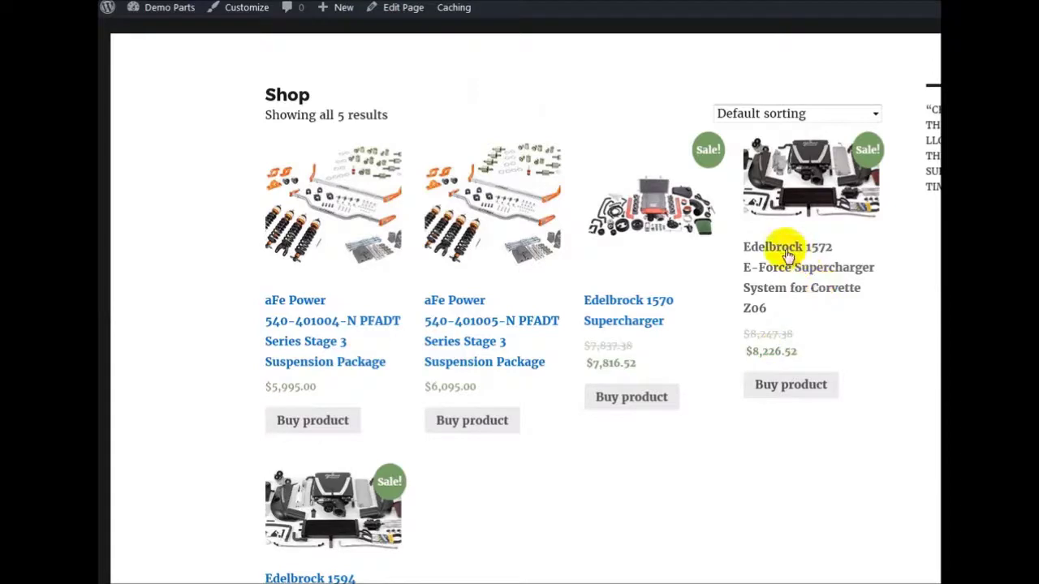
- Review the Edelbrock 1570 Supercharger product page ($7,816.52, Corvette category) and follow its Amazon link
click(632, 309)
scroll(767, 267, down, 2)
scroll(773, 265, down, 5)
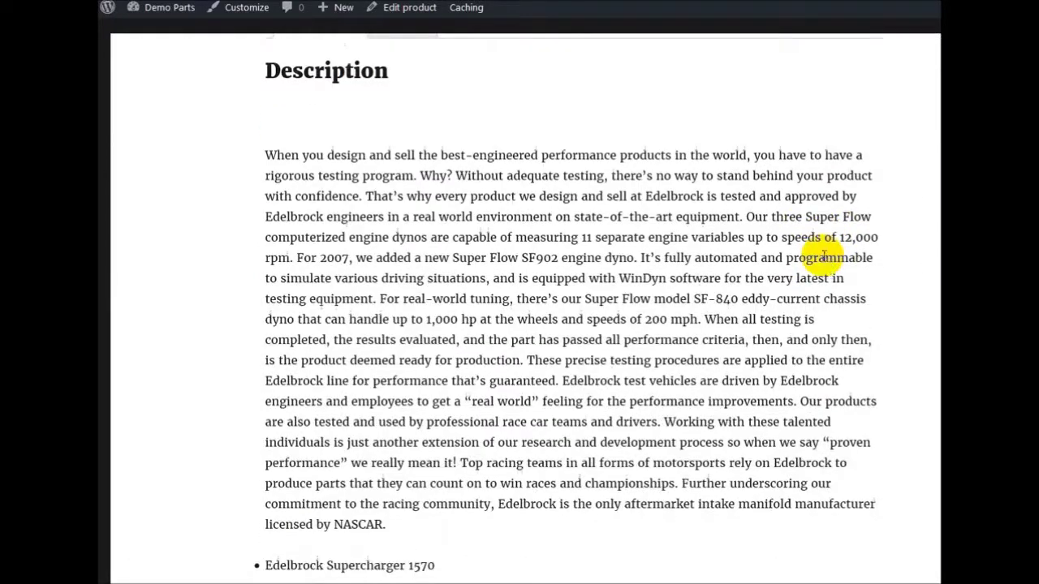
scroll(822, 255, down, 5)
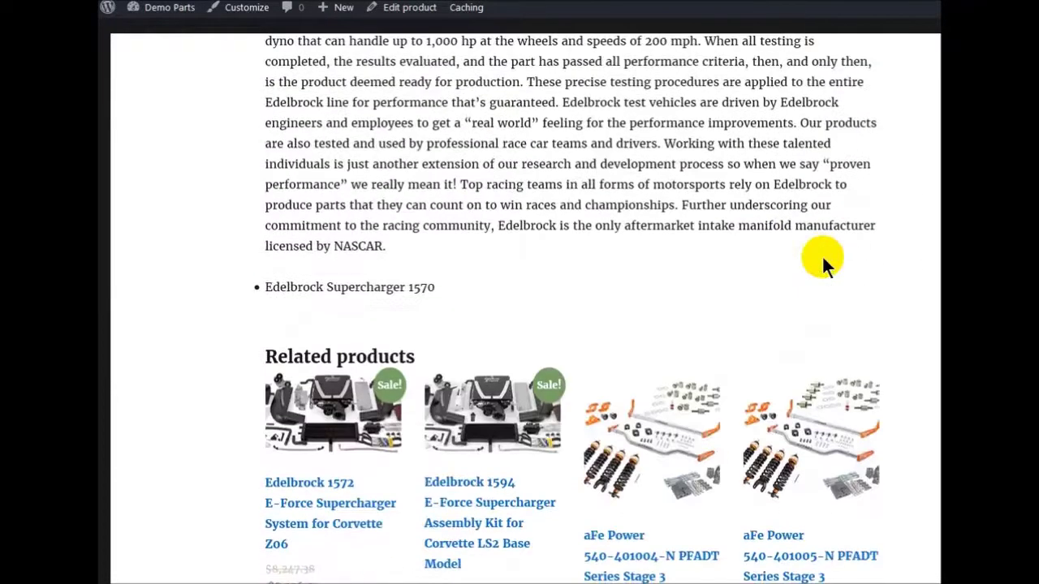
scroll(661, 360, down, 1)
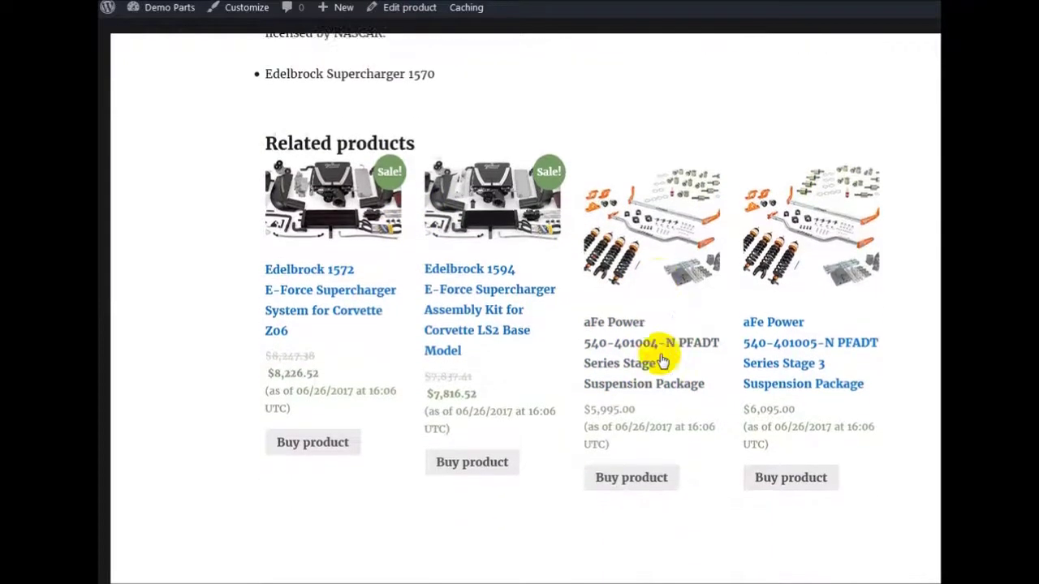
scroll(666, 348, up, 6)
scroll(664, 360, up, 6)
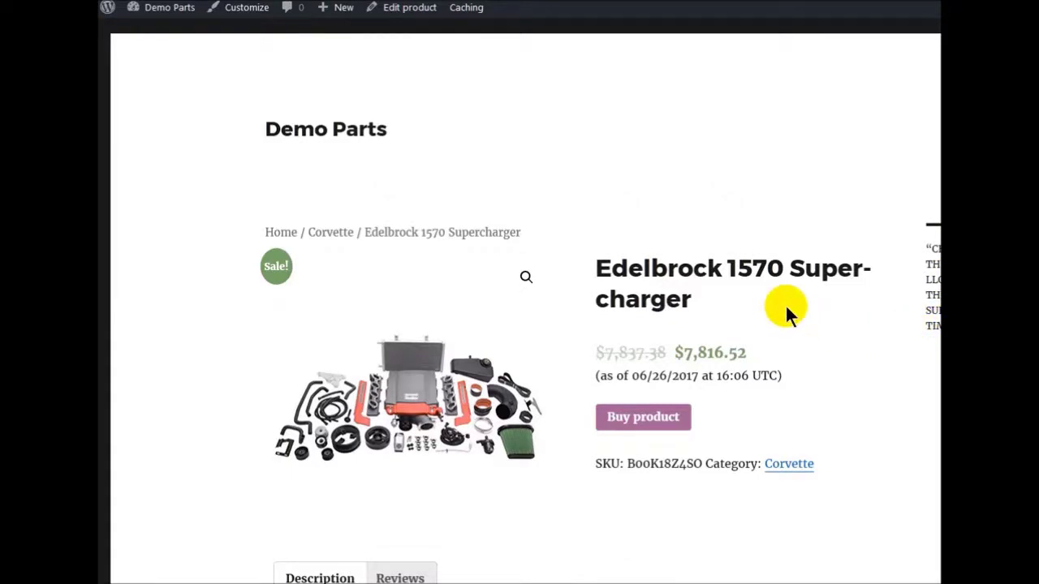
scroll(785, 304, down, 3)
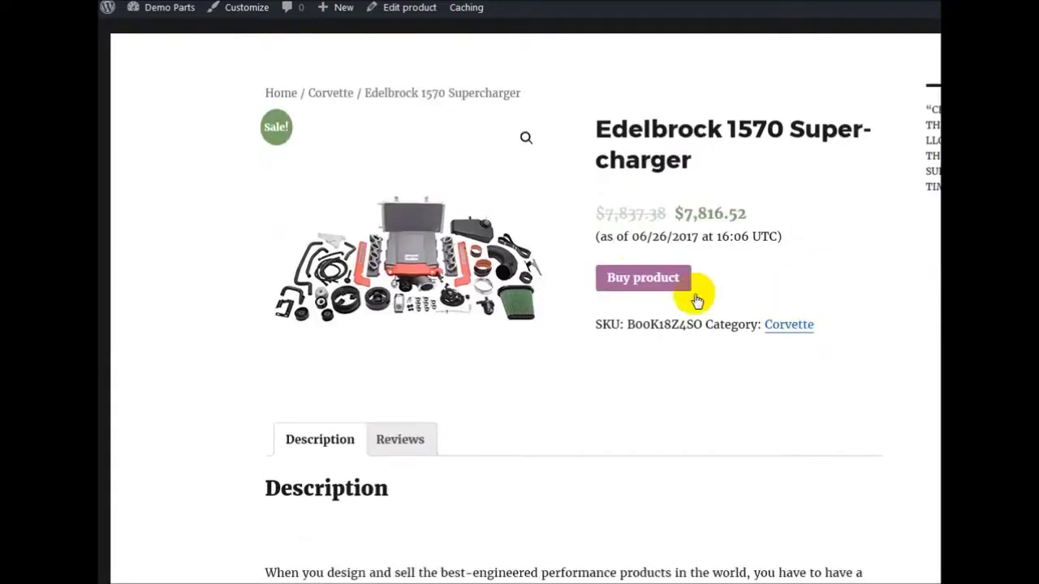
click(650, 280)
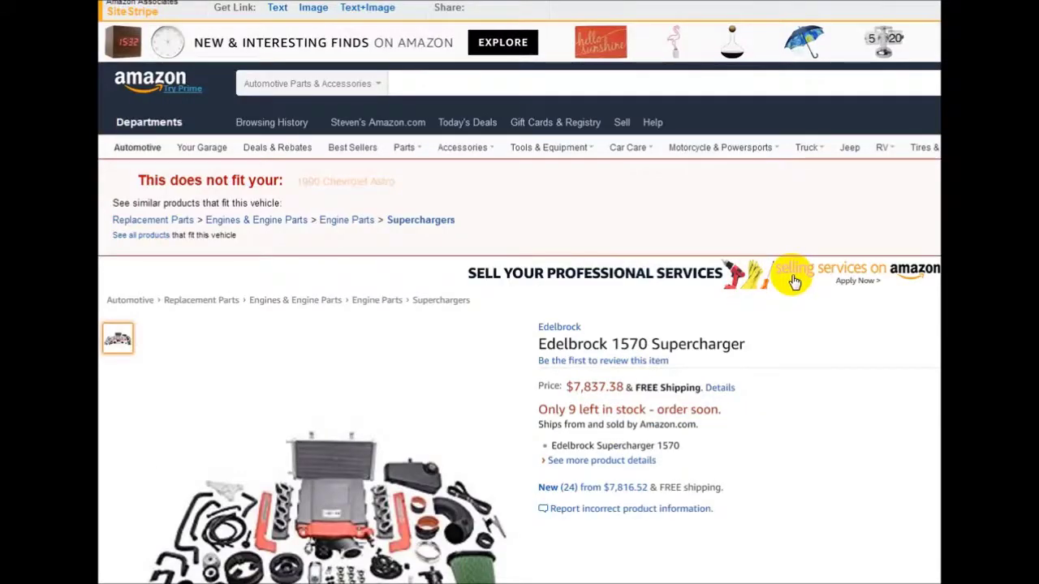
- Scroll through the Edelbrock 1570 Supercharger's Amazon listing priced $7,837.38
scroll(792, 280, down, 2)
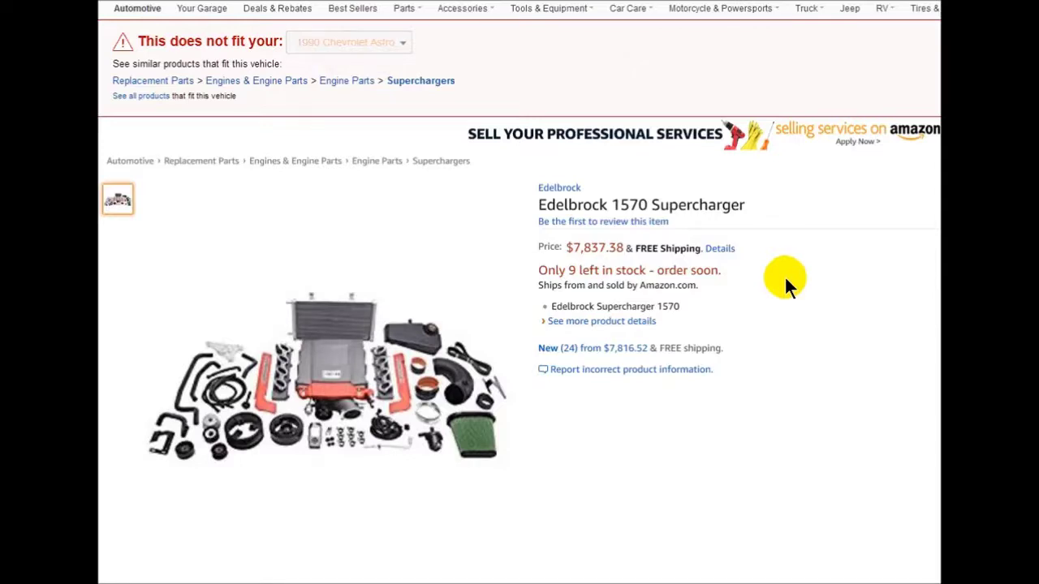
scroll(232, 63, down, 2)
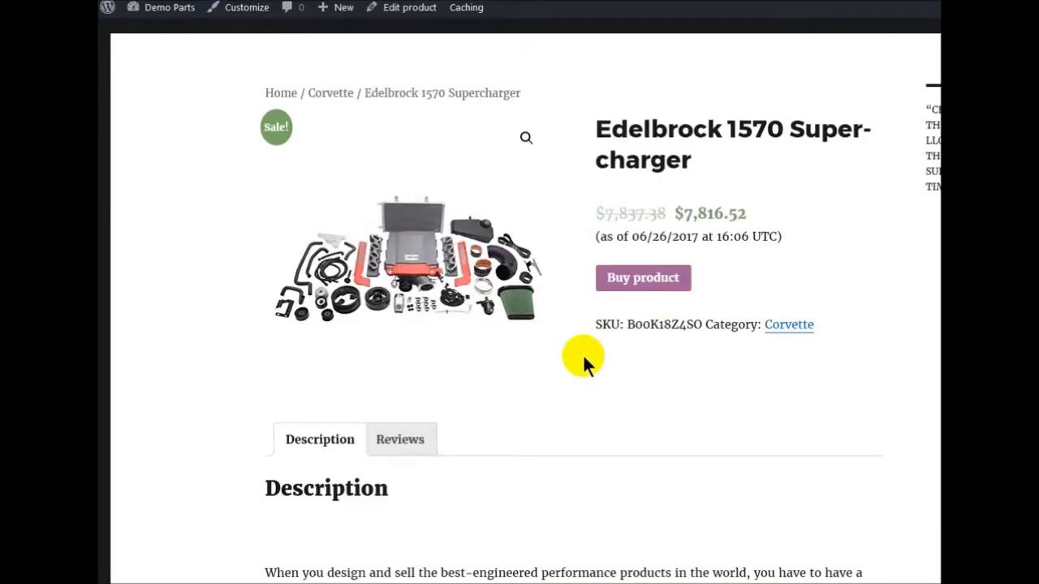
click(398, 442)
scroll(395, 436, down, 2)
scroll(533, 375, down, 5)
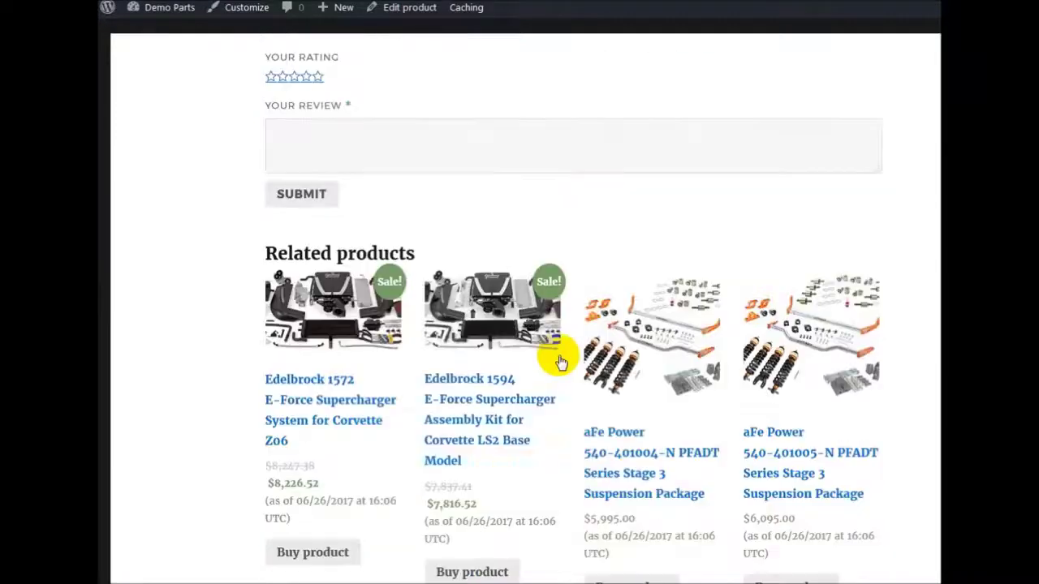
scroll(560, 362, up, 3)
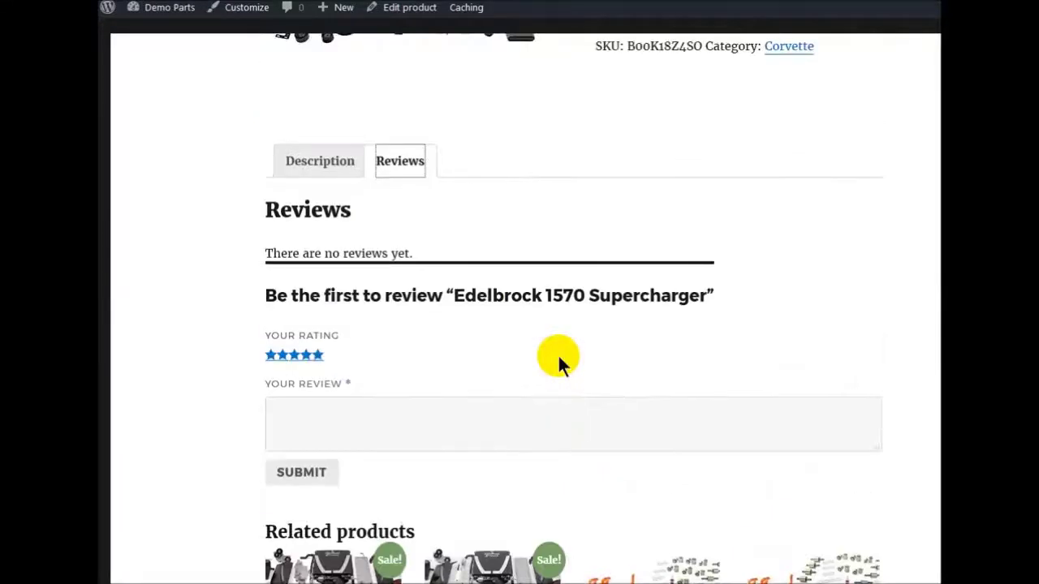
click(439, 418)
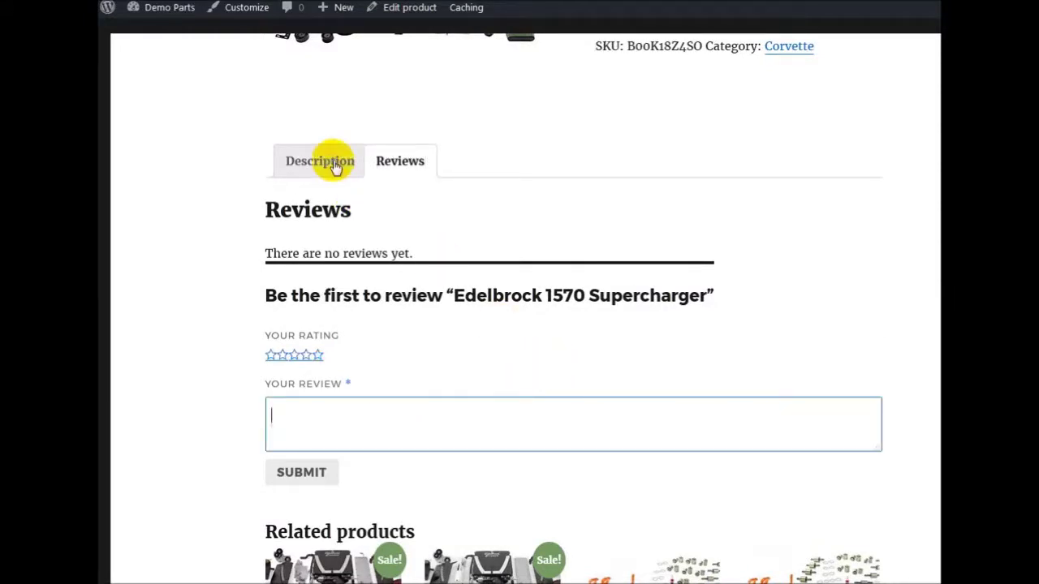
click(331, 161)
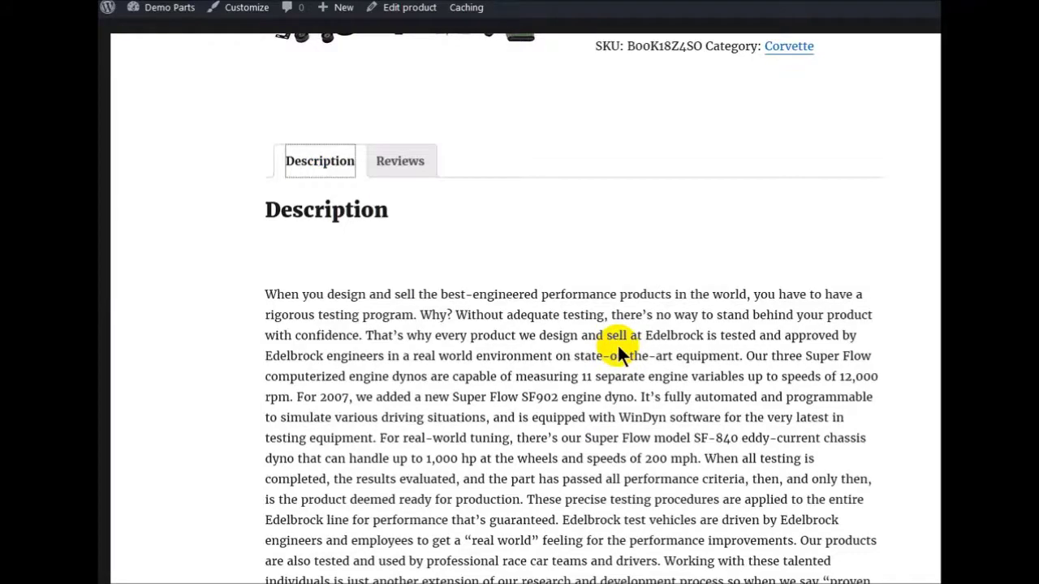
scroll(617, 343, up, 5)
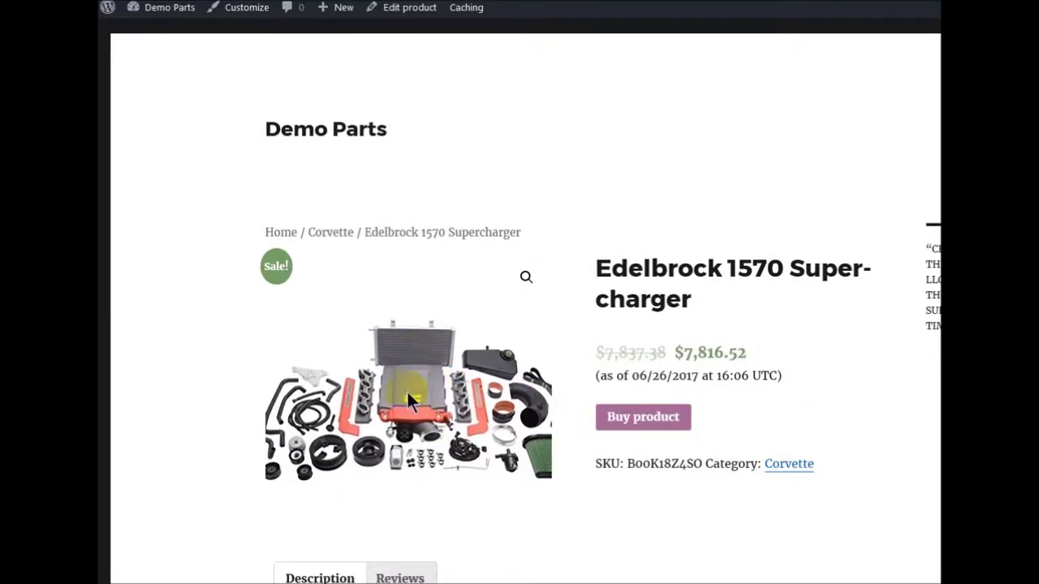
click(526, 278)
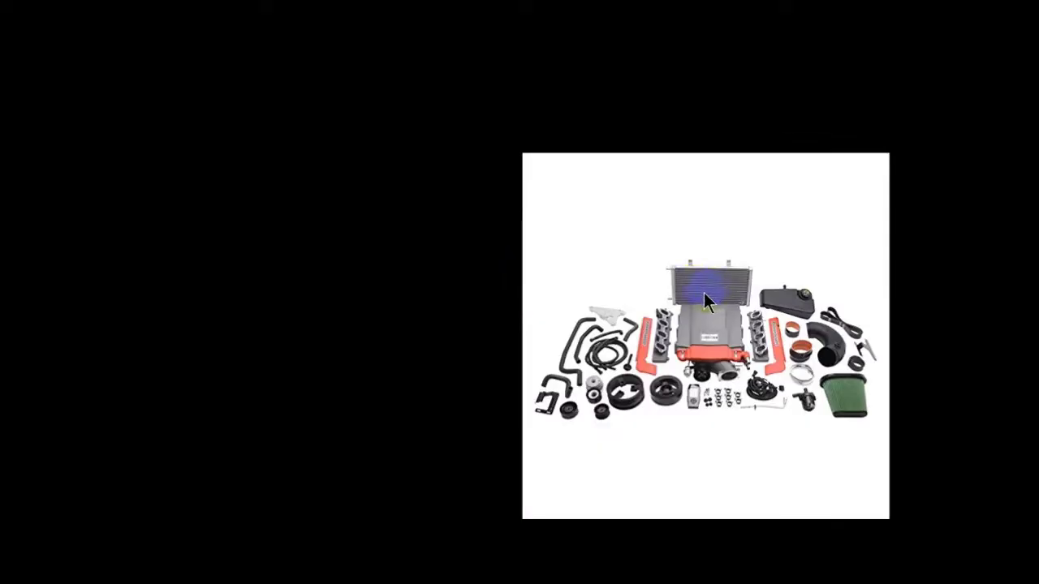
click(445, 346)
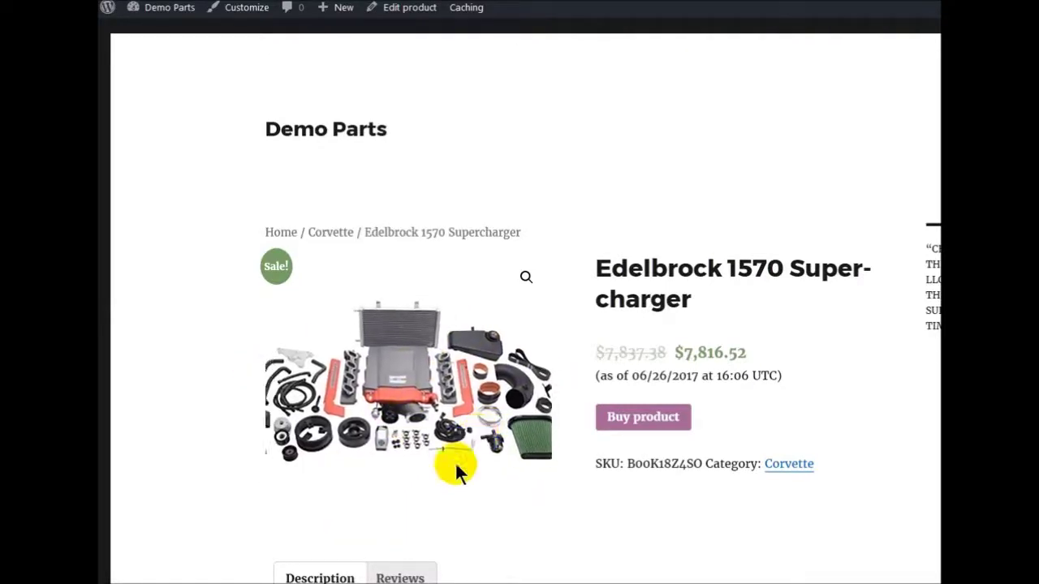
scroll(669, 512, down, 2)
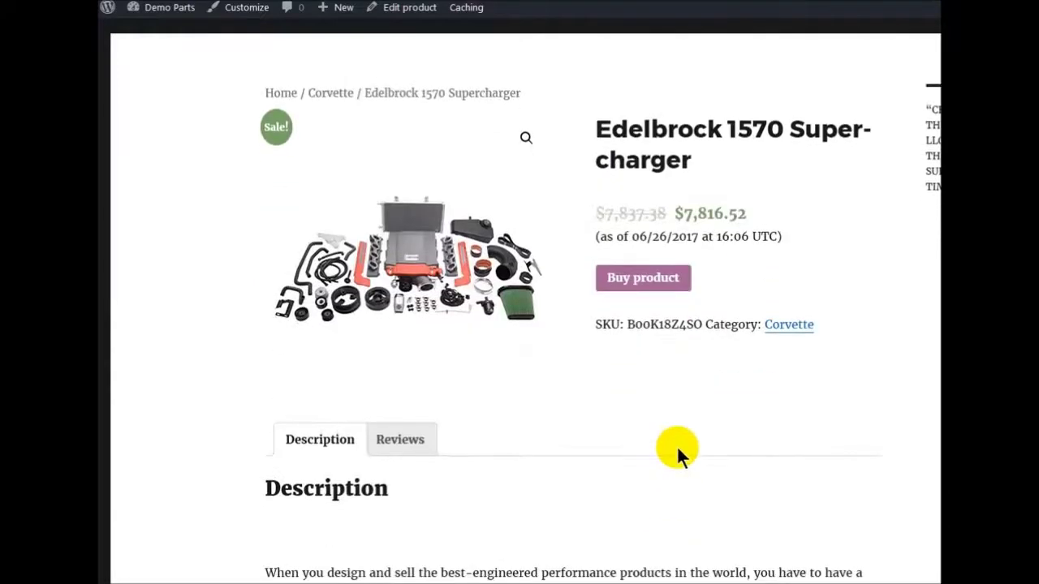
- Browse the Corvette category's 5 products, including the Edelbrock 1594 kit at $7,816.52
click(788, 329)
scroll(733, 394, down, 4)
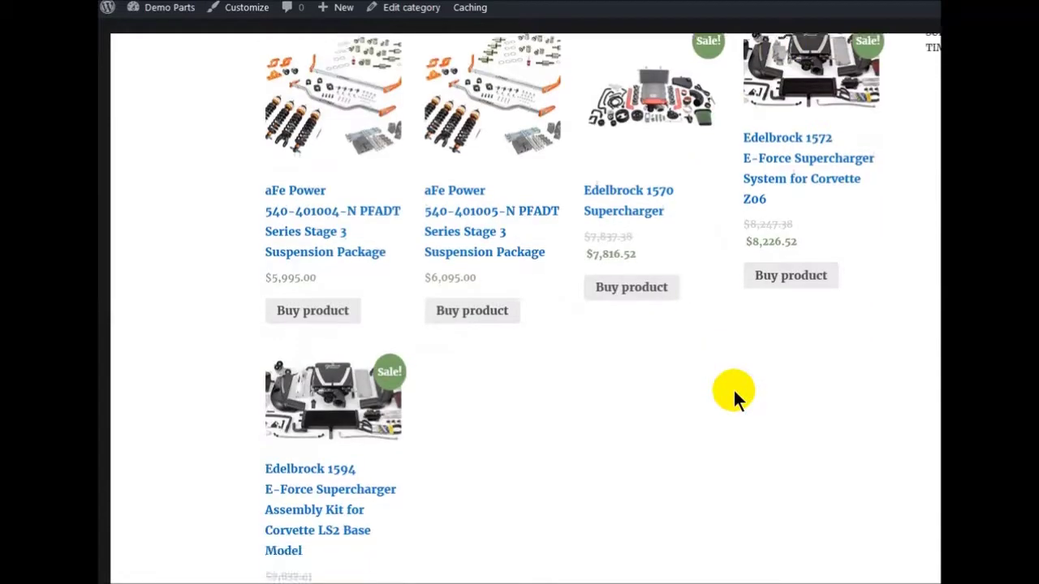
scroll(737, 389, up, 4)
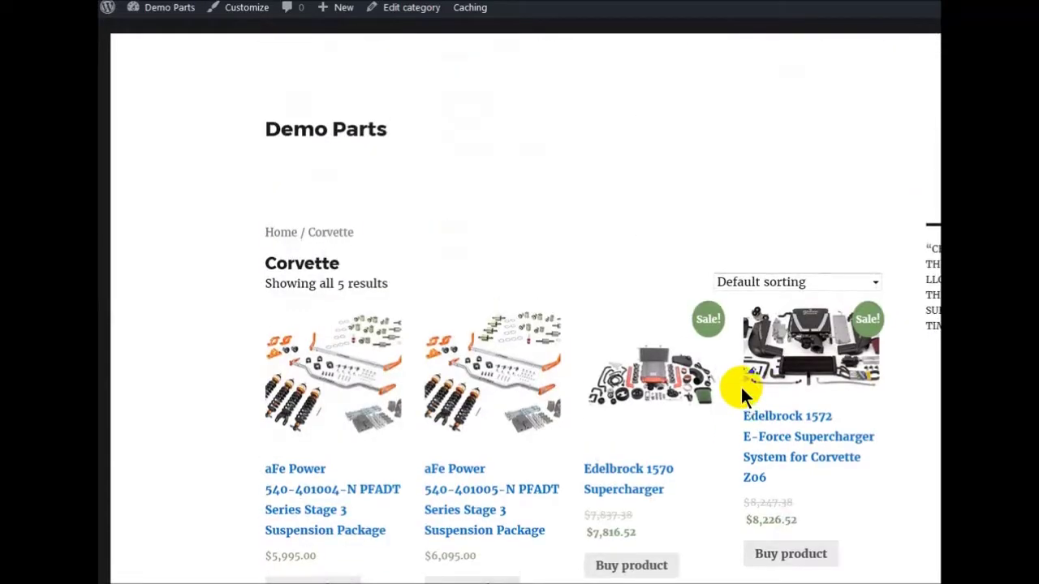
scroll(745, 394, down, 5)
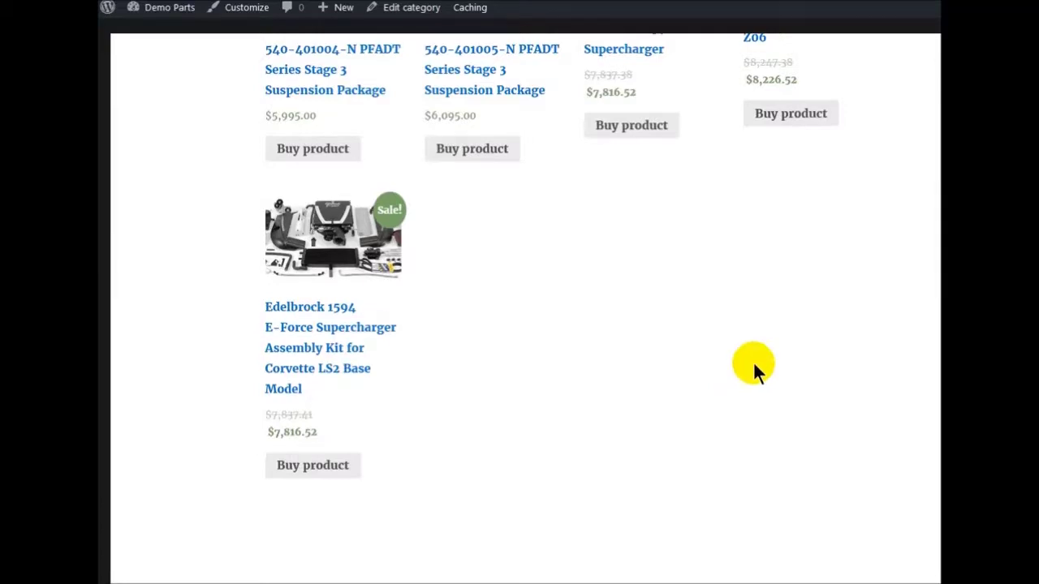
scroll(753, 367, up, 5)
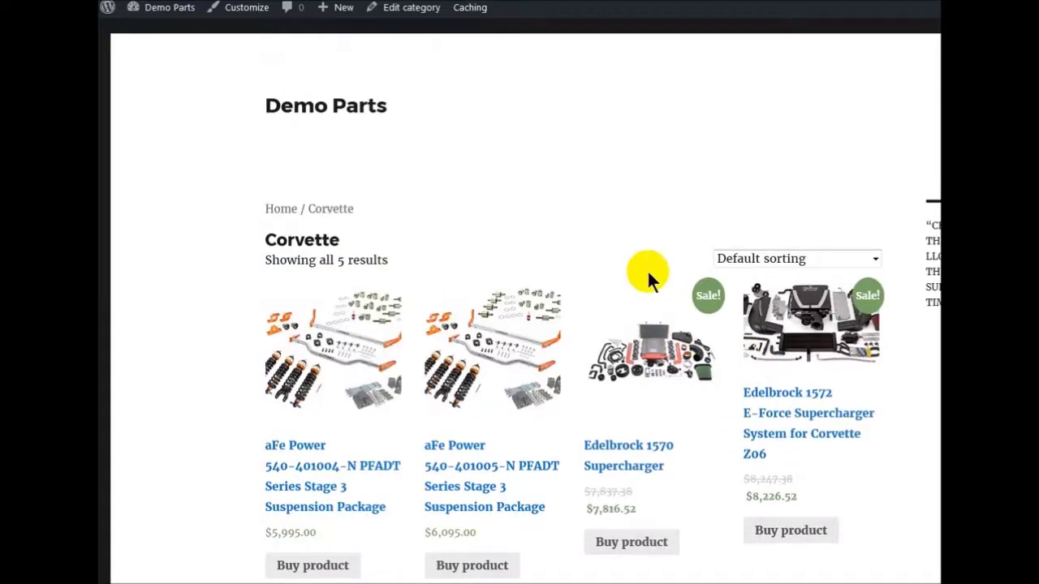